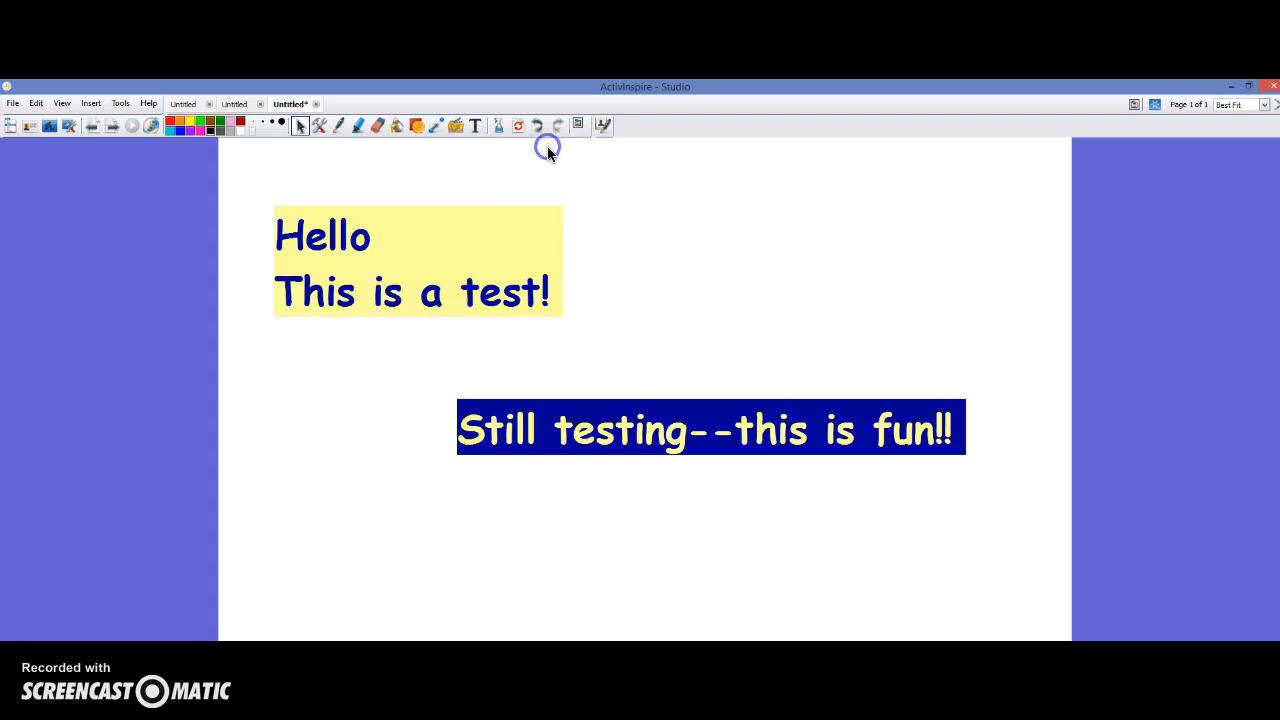
Clear all objects from the flipchart page and undo the clearing
left_click(500, 133)
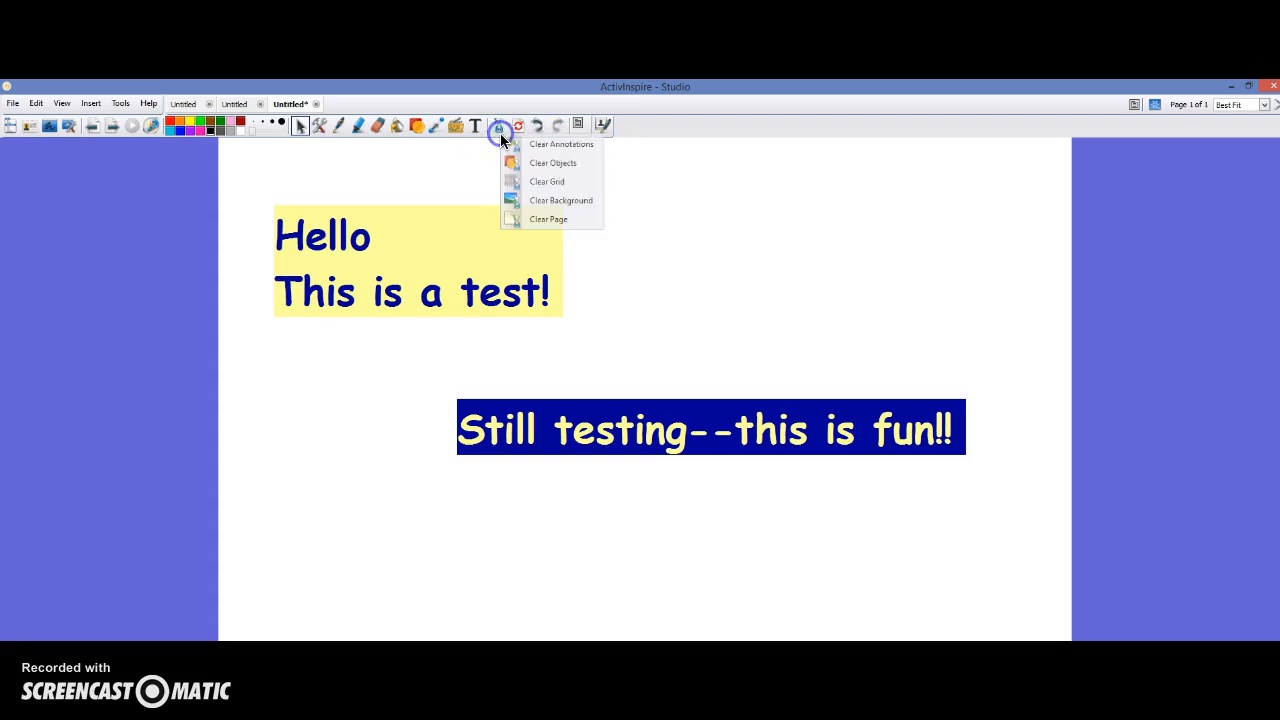
left_click(533, 165)
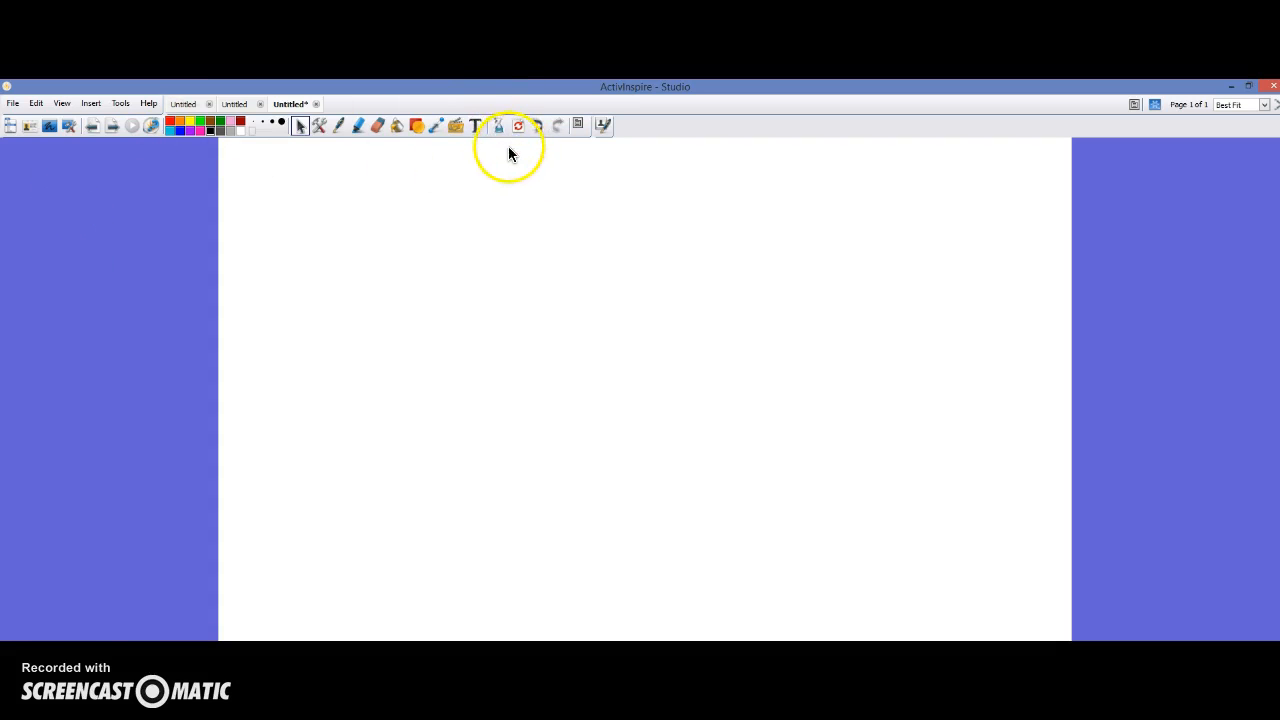
left_click(536, 124)
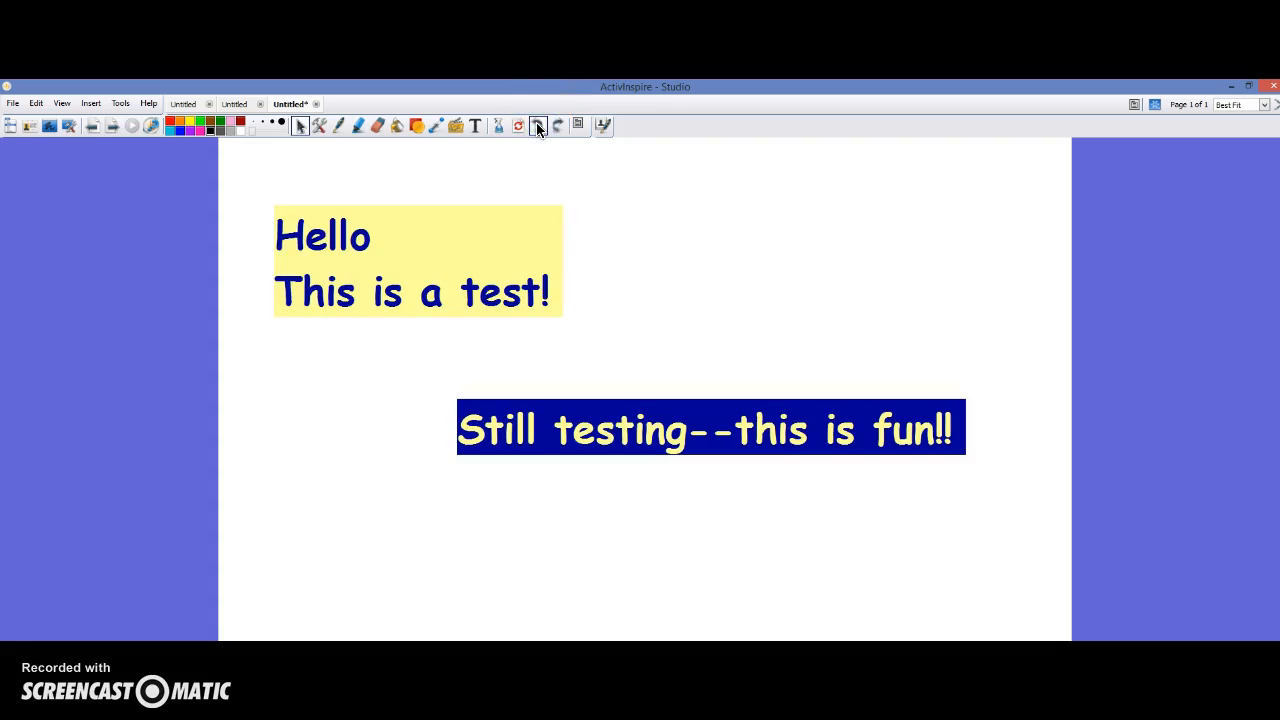
Clear the two text objects from the flipchart page
left_click(500, 127)
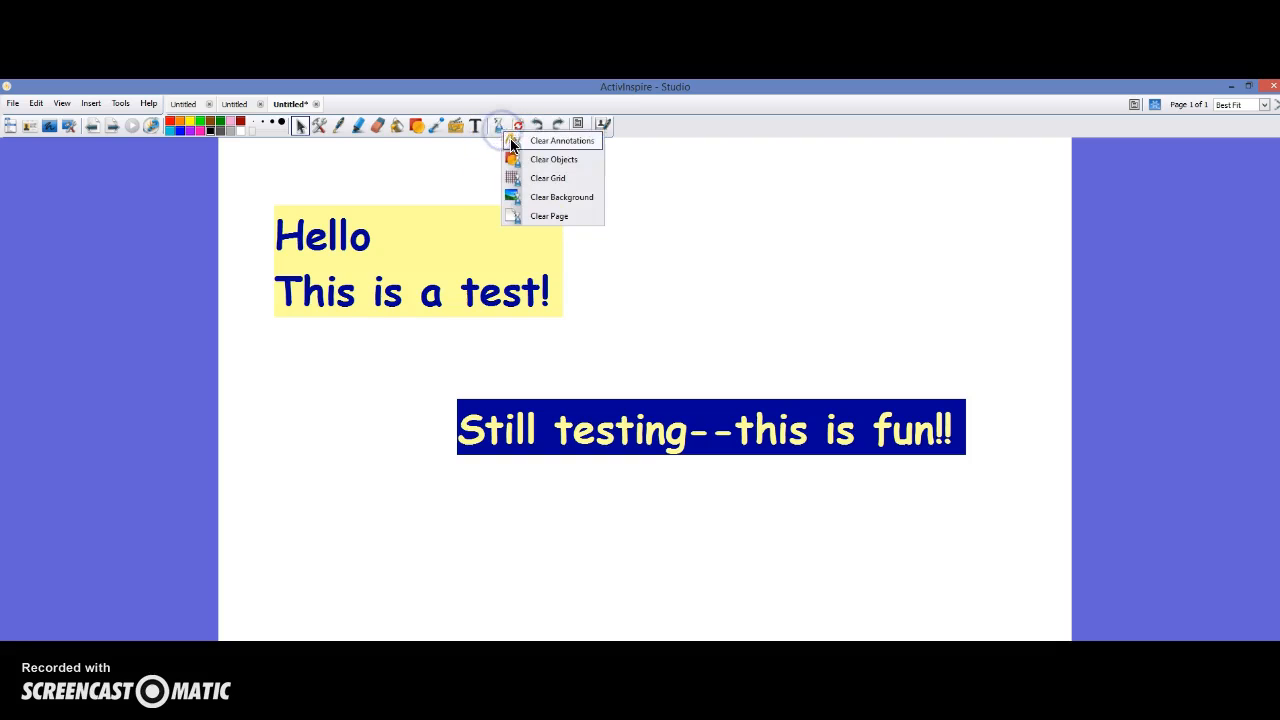
left_click(531, 160)
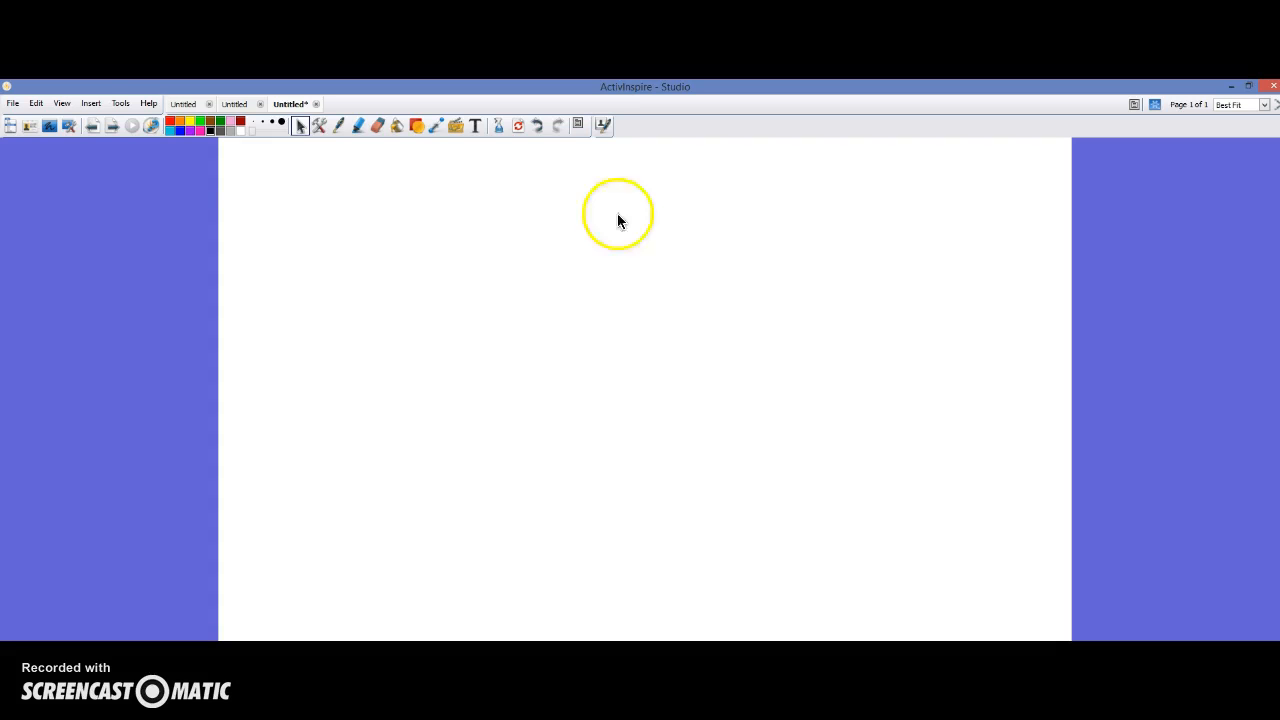
Show the Shared Resources in the Resource Browser and expand the Activities folder under Activities and templates
left_click(66, 104)
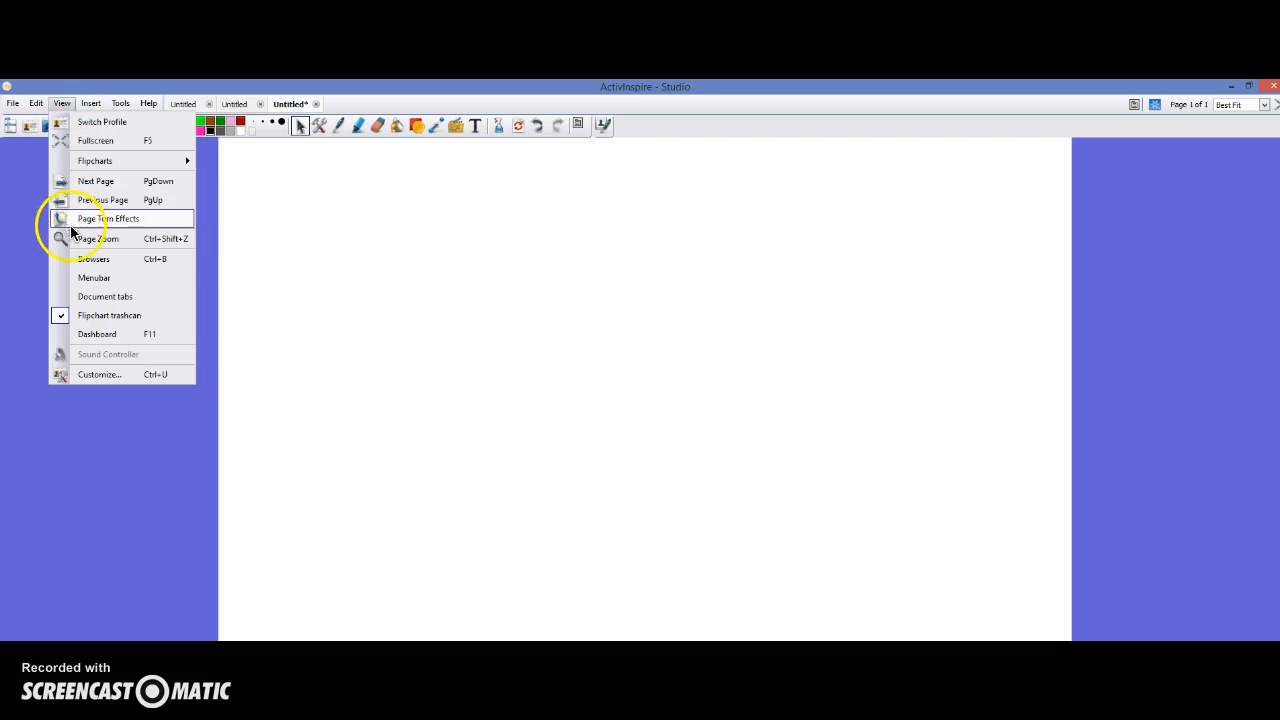
left_click(80, 258)
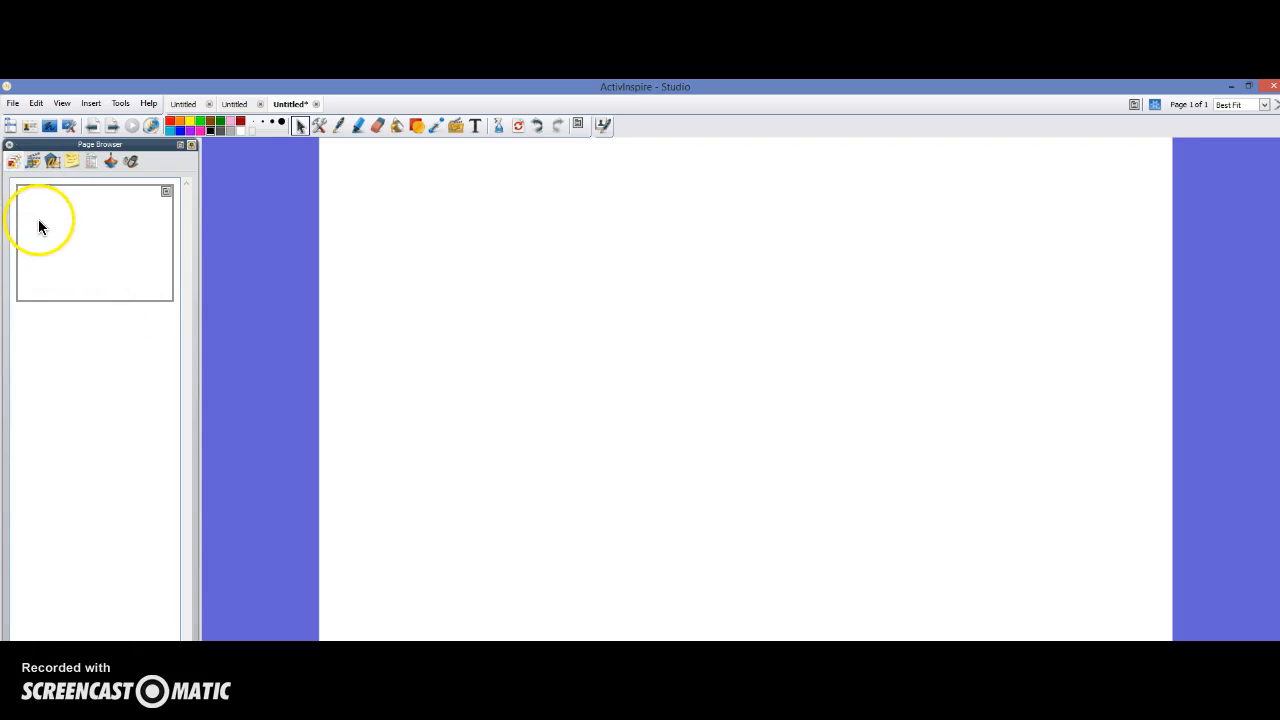
left_click(35, 162)
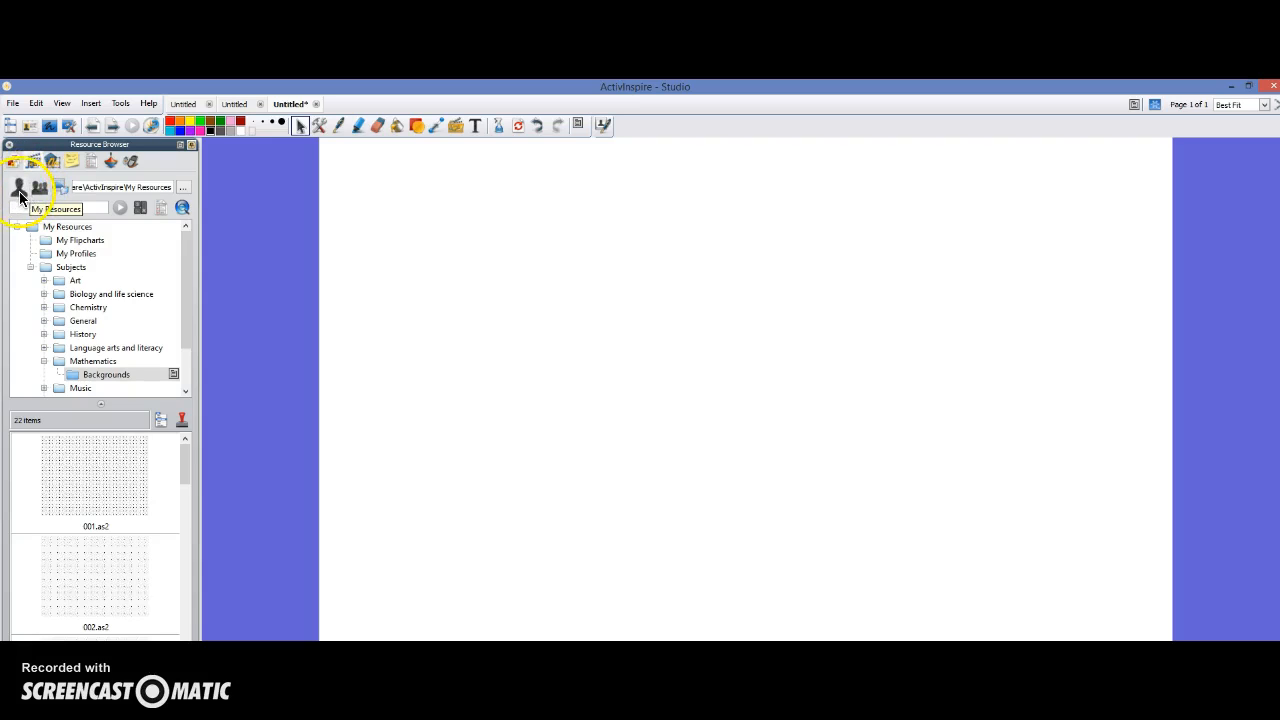
left_click(18, 192)
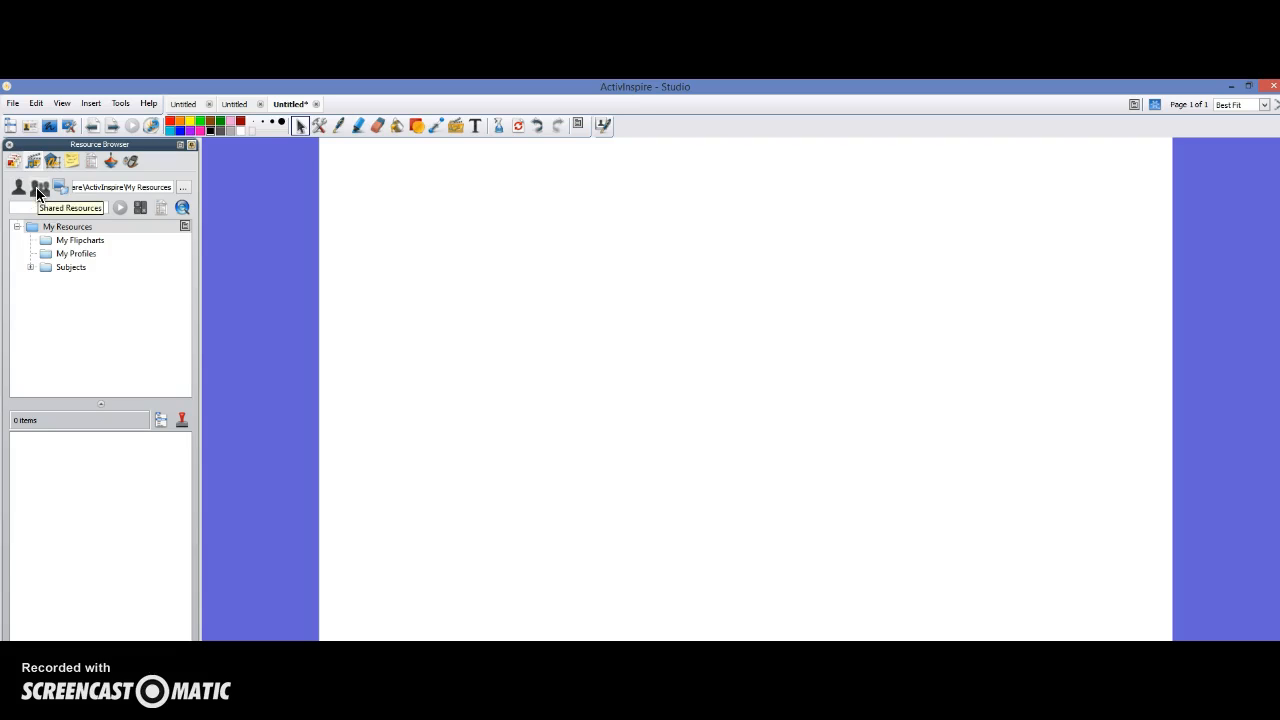
left_click(41, 195)
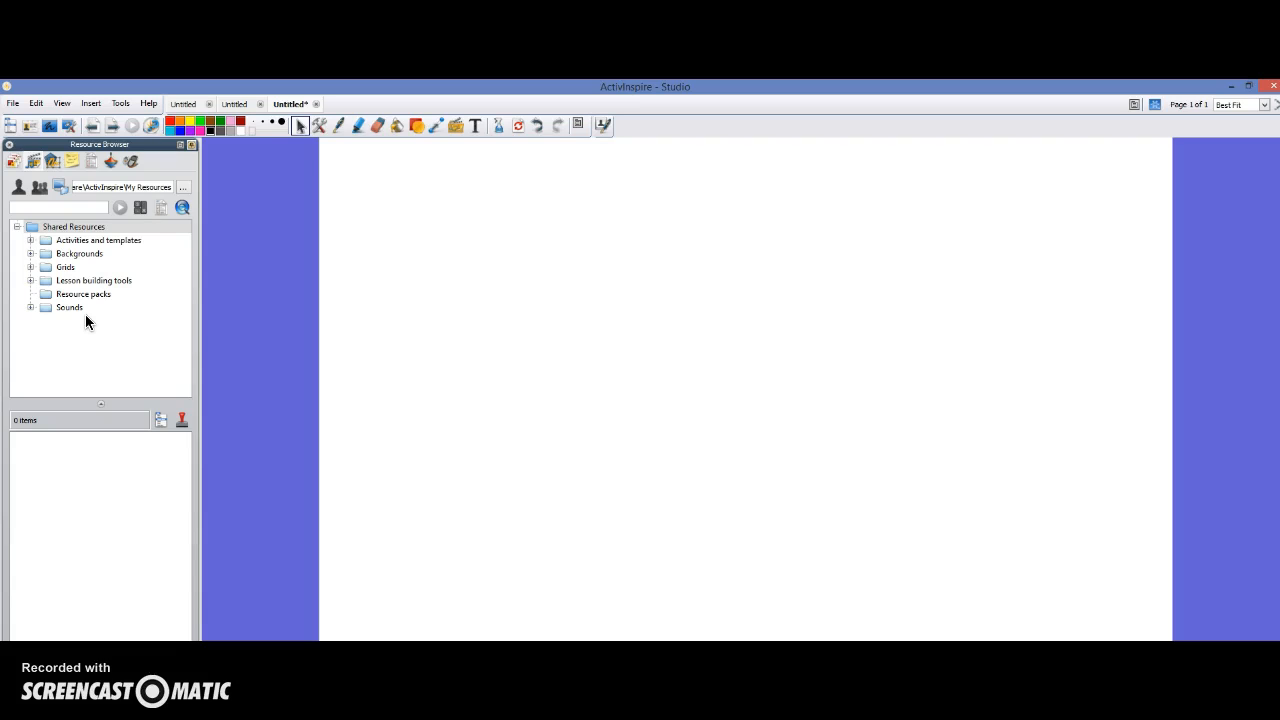
left_click(30, 241)
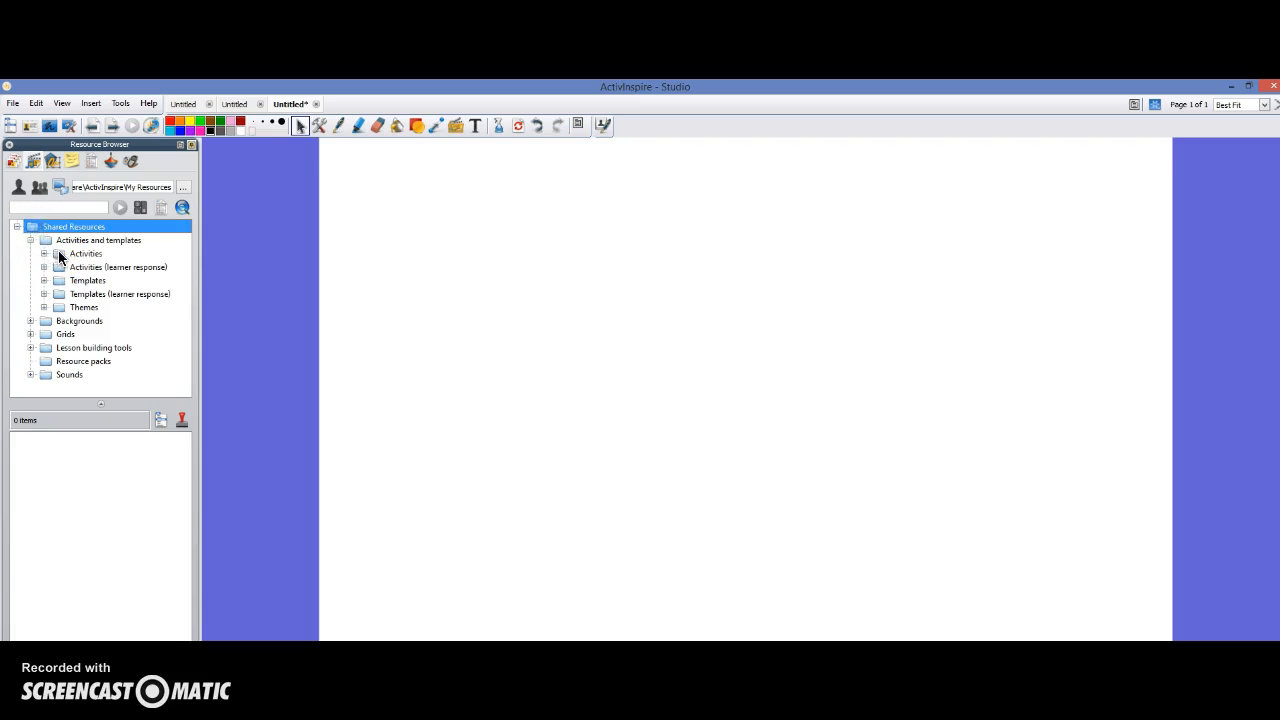
left_click(43, 253)
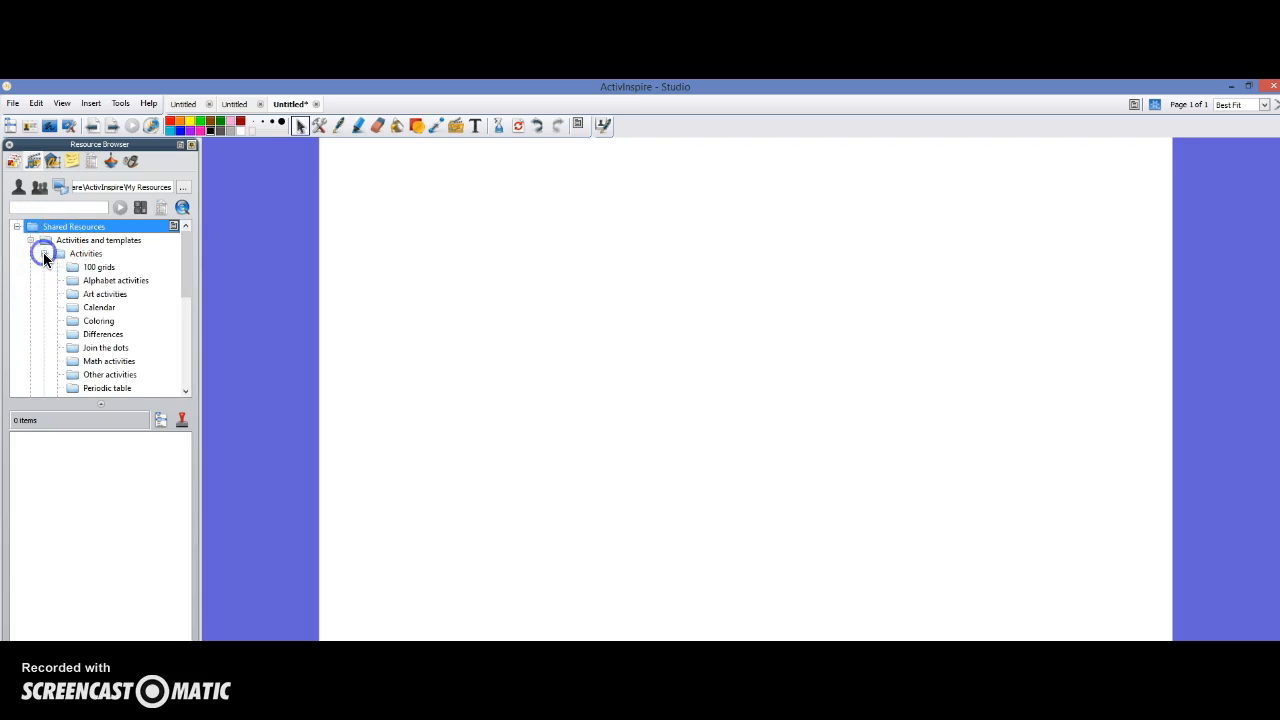
Add the 100 square 1 page from the 100 grids folder to the flipchart, and undo the insertion
left_click(108, 267)
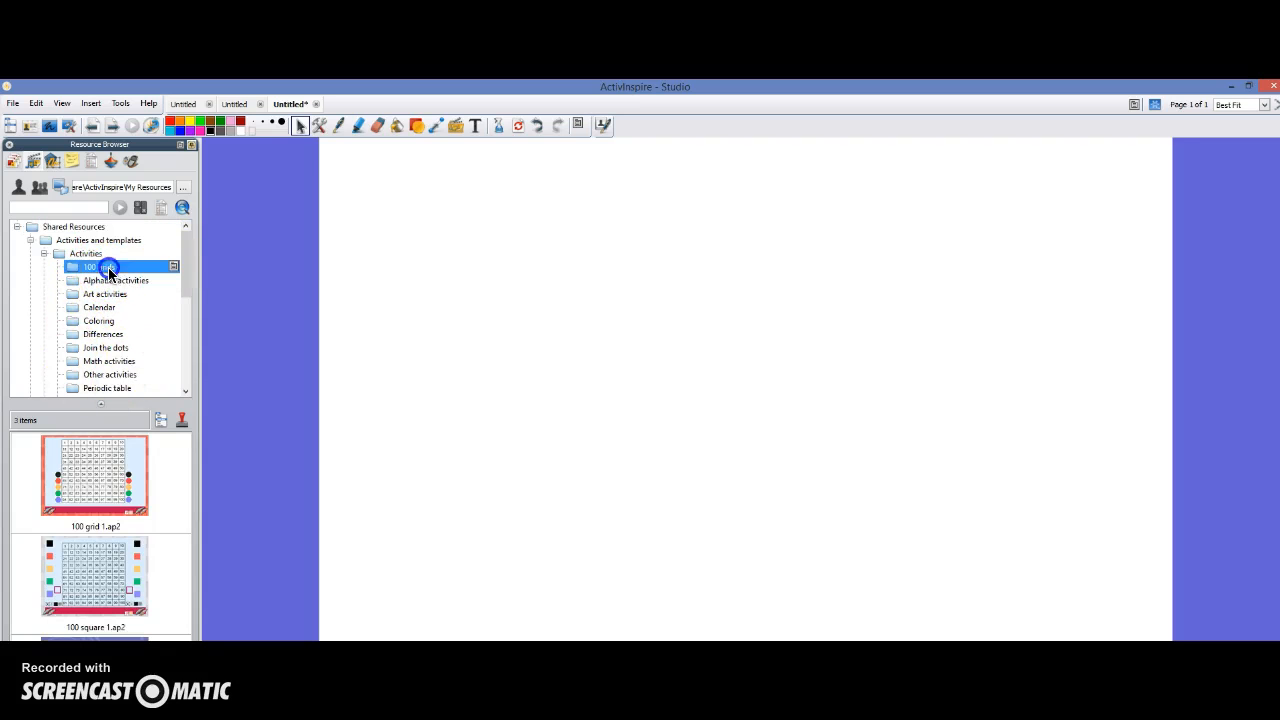
left_click(157, 481)
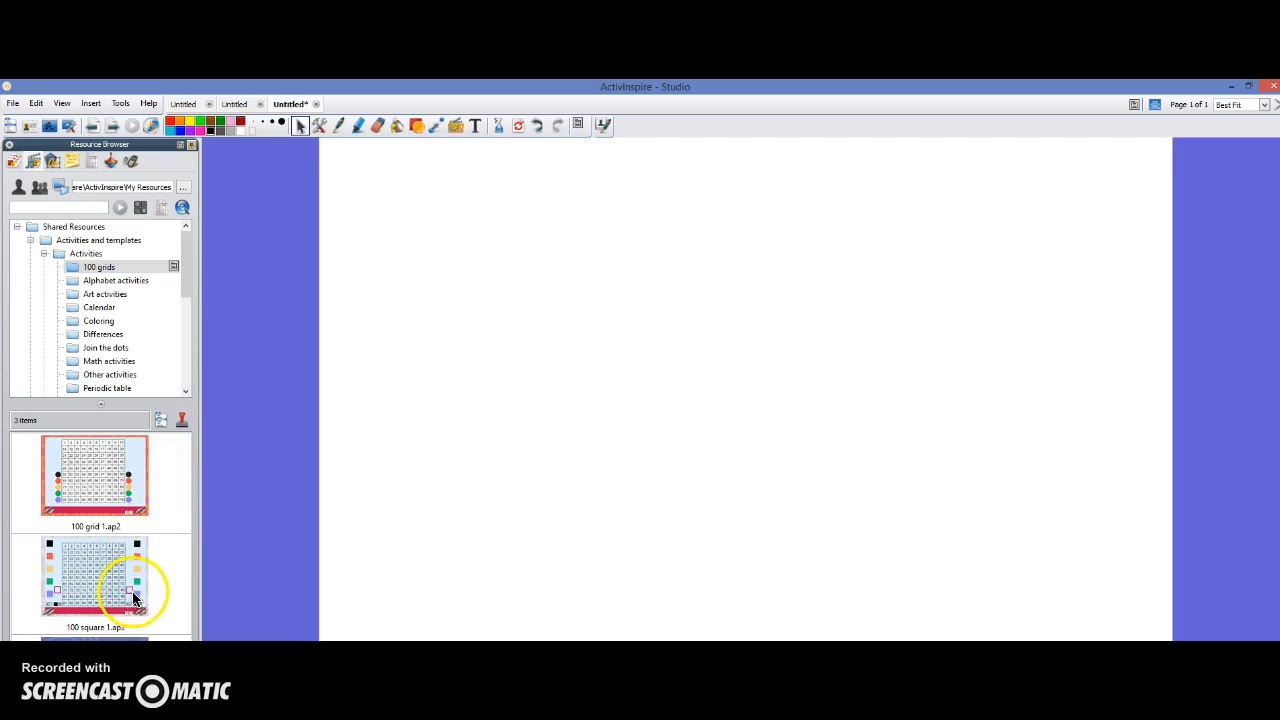
left_click_drag(90, 573, 491, 529)
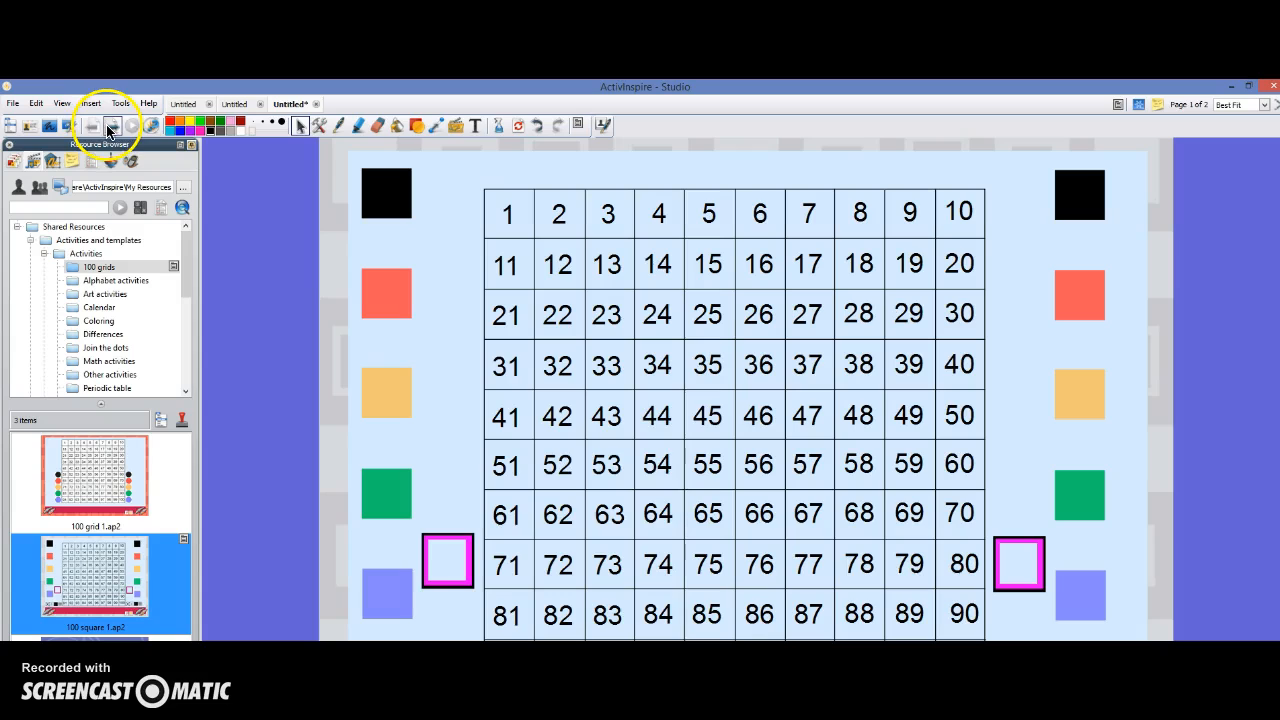
left_click(539, 126)
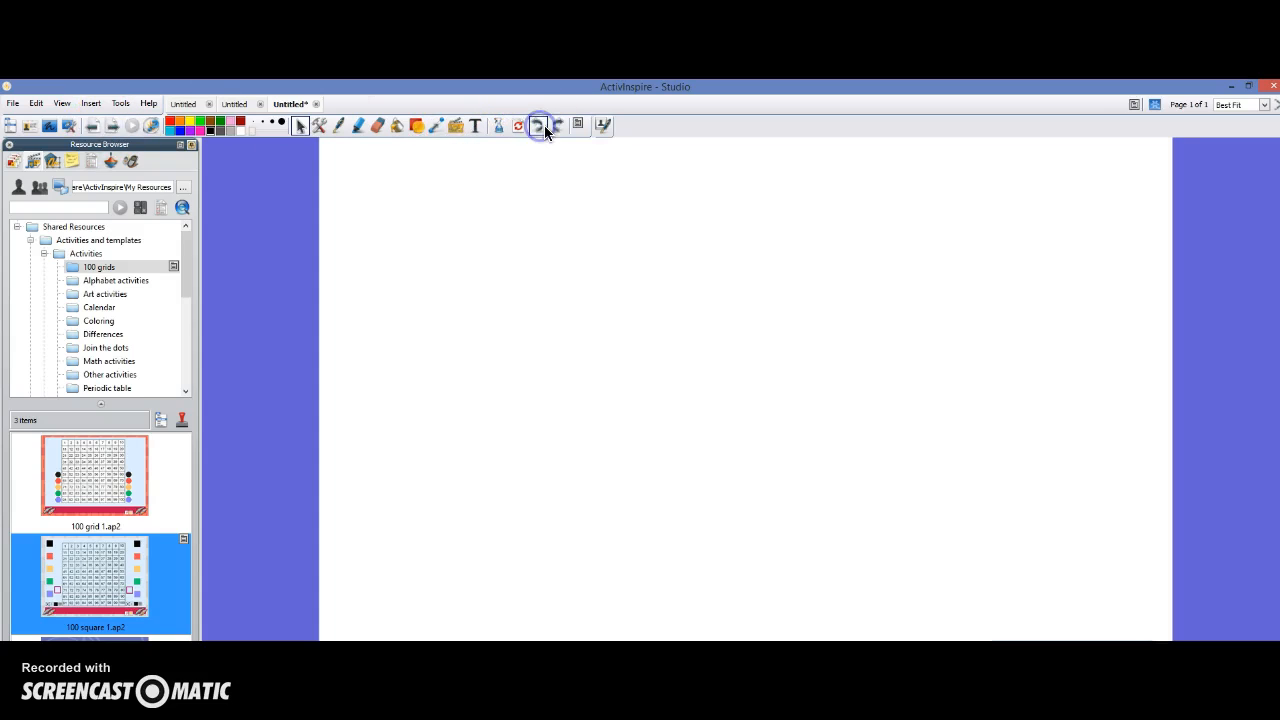
Add the Magnetic letters page from Alphabet activities and place the letters c, b and g on its white area
left_click(122, 283)
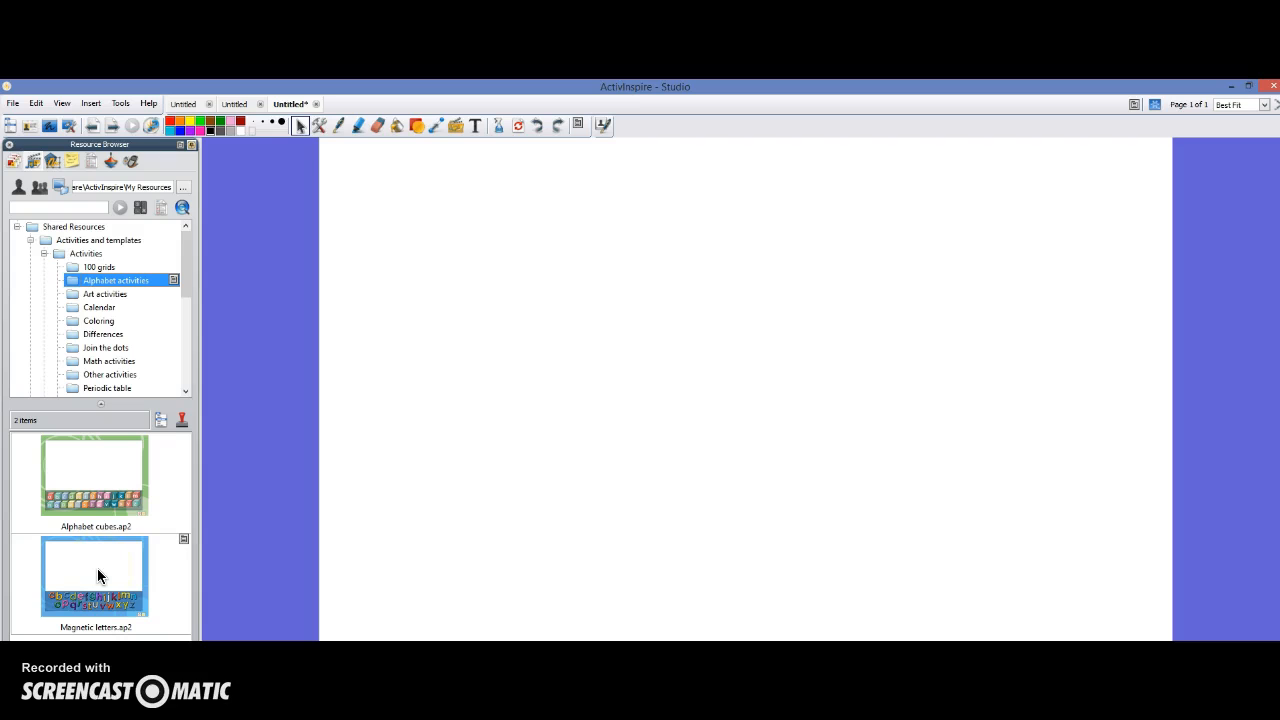
left_click_drag(100, 578, 846, 560)
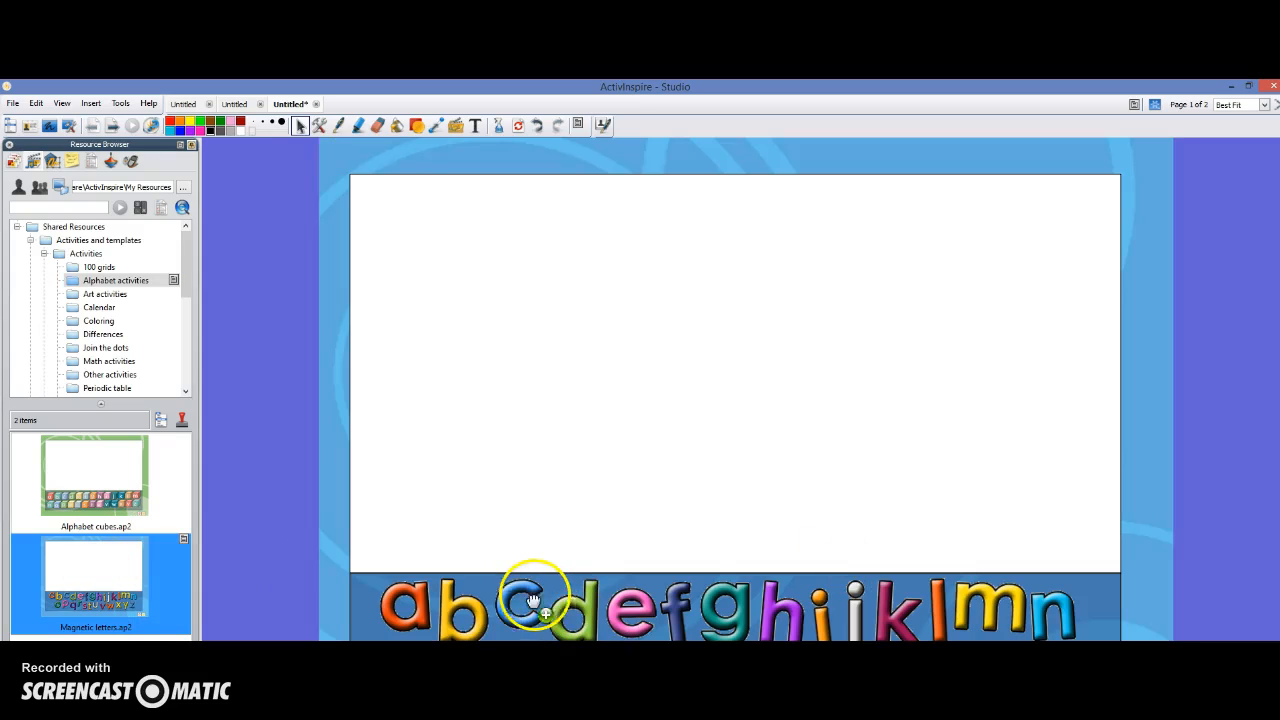
left_click_drag(521, 598, 646, 414)
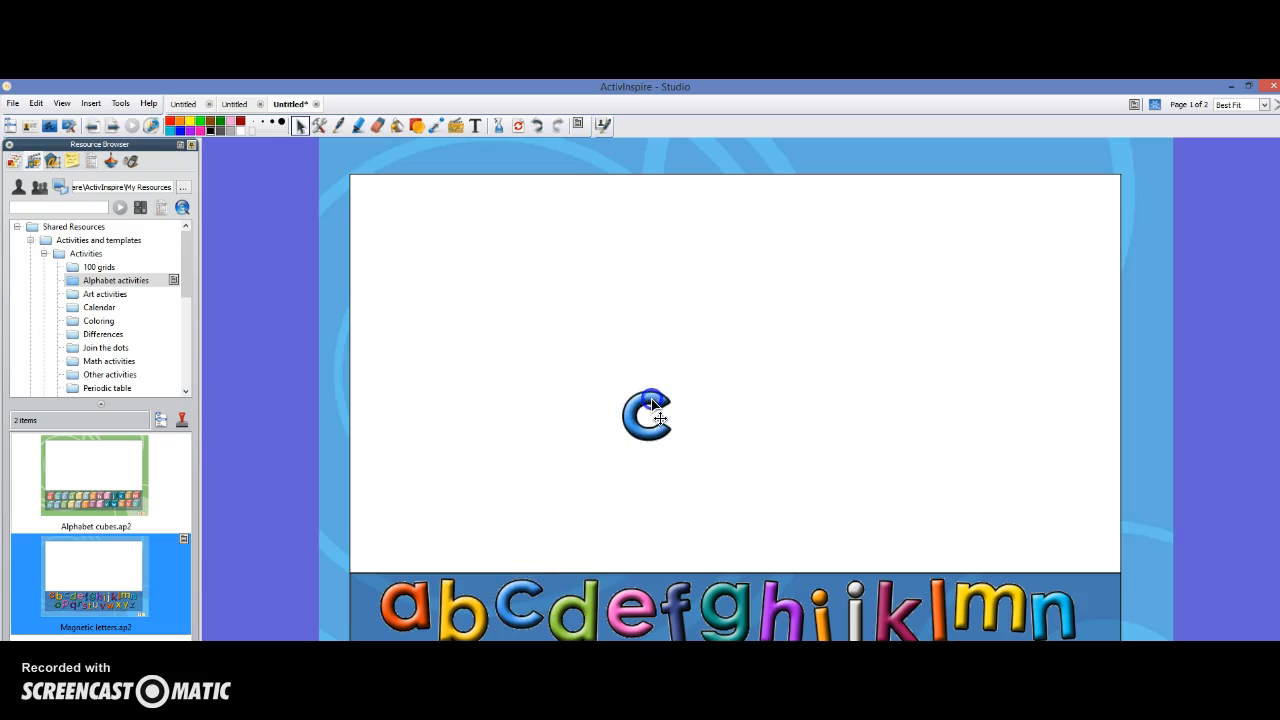
left_click_drag(470, 600, 608, 316)
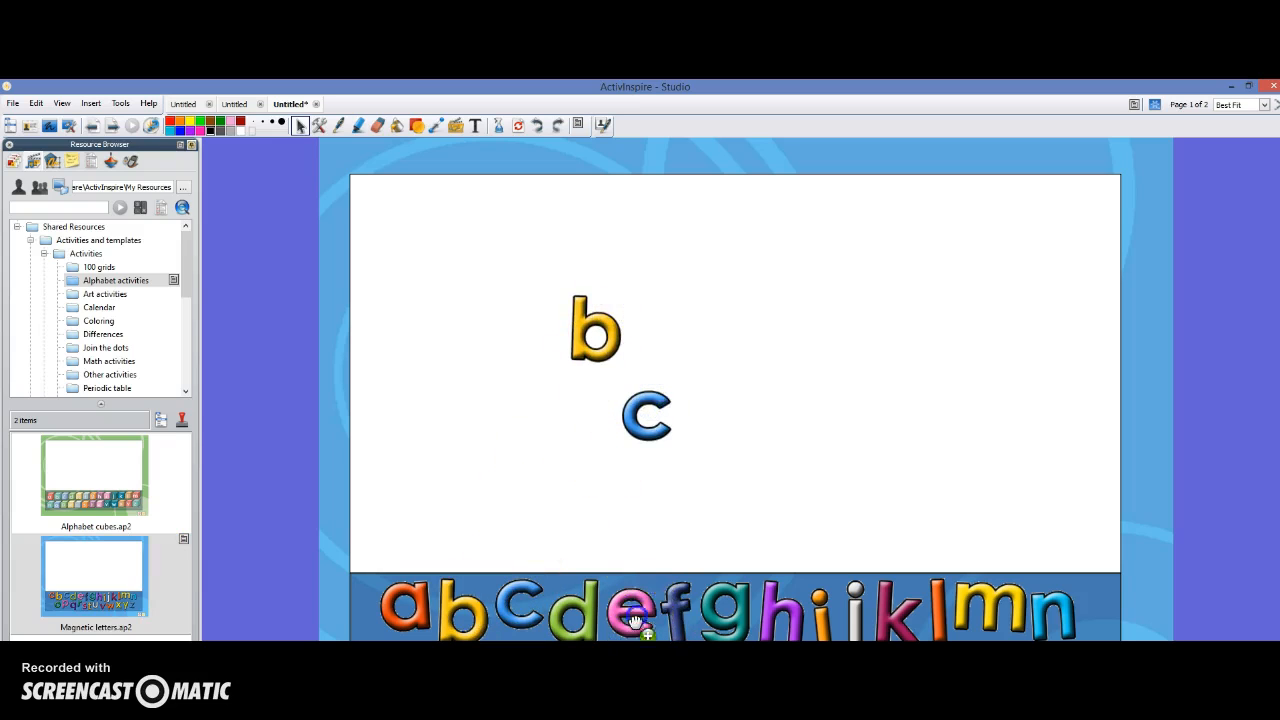
left_click_drag(628, 636, 850, 395)
left_click(575, 546)
left_click_drag(740, 608, 755, 470)
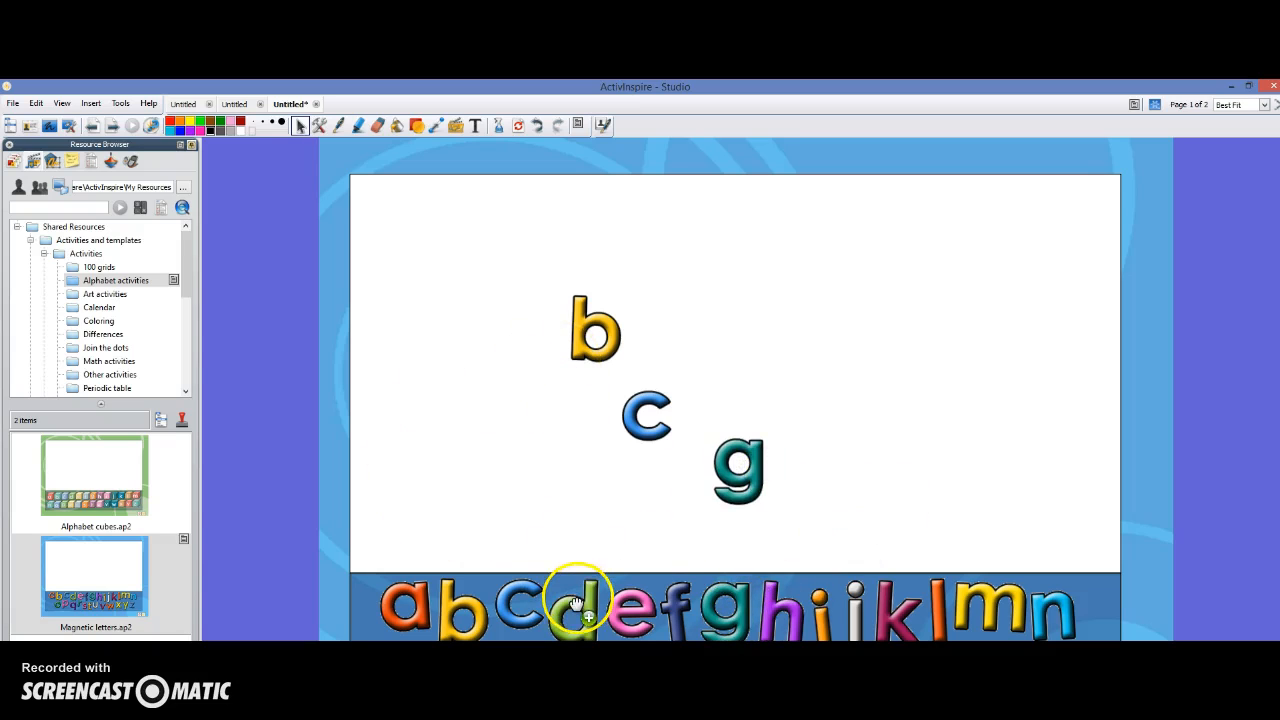
Undo the placement of the letter g and add the 100 square 1 page from the Math activities folder
left_click(183, 272)
left_click_drag(183, 272, 185, 302)
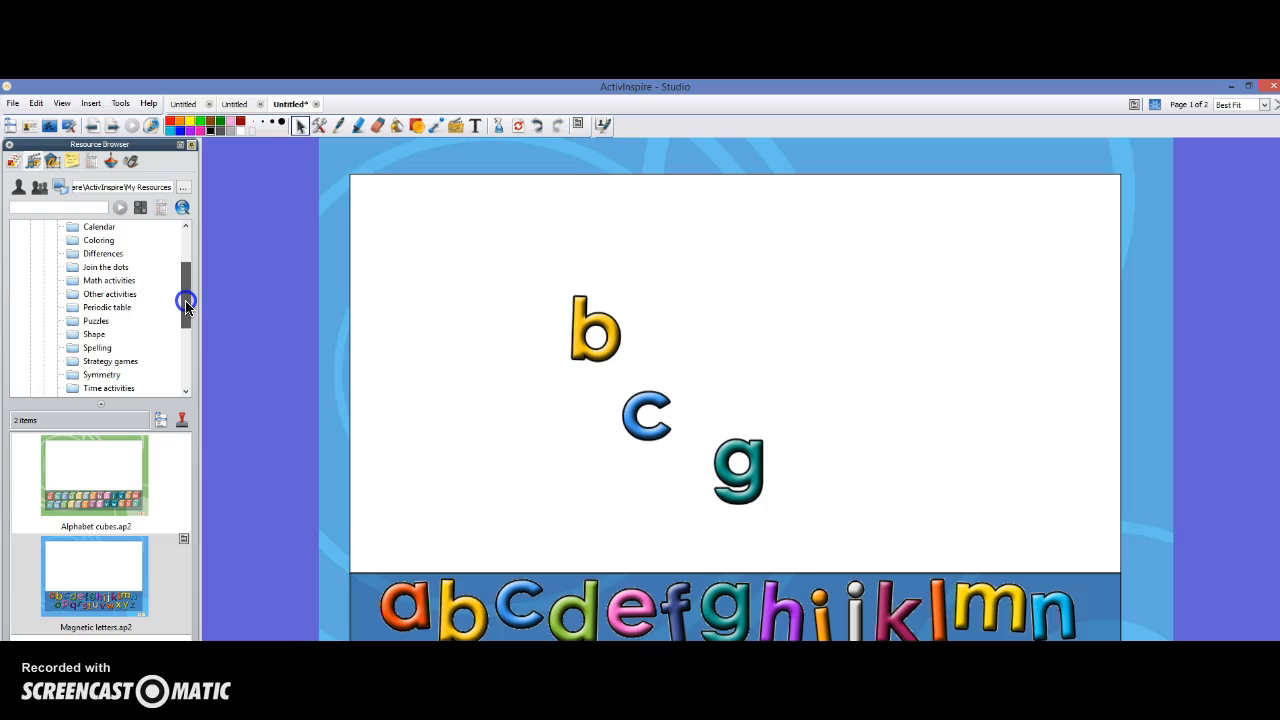
left_click(128, 280)
left_click(71, 571)
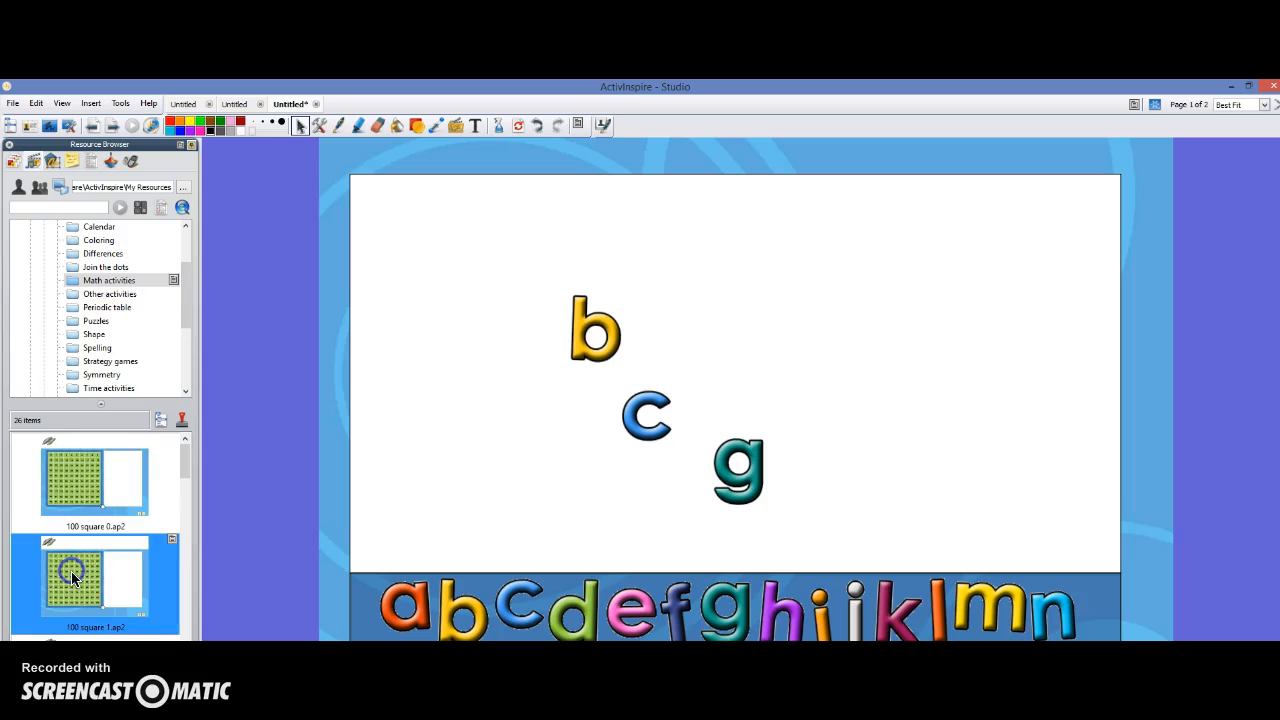
left_click(539, 127)
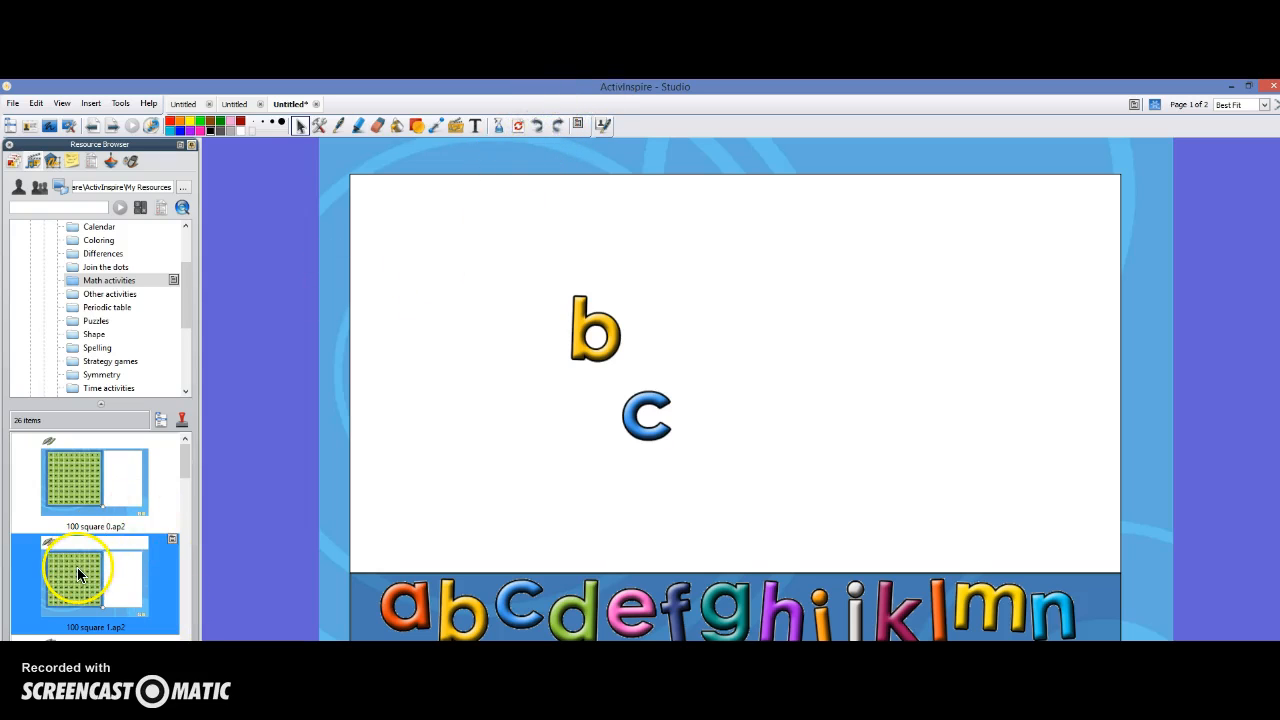
left_click_drag(77, 567, 579, 431)
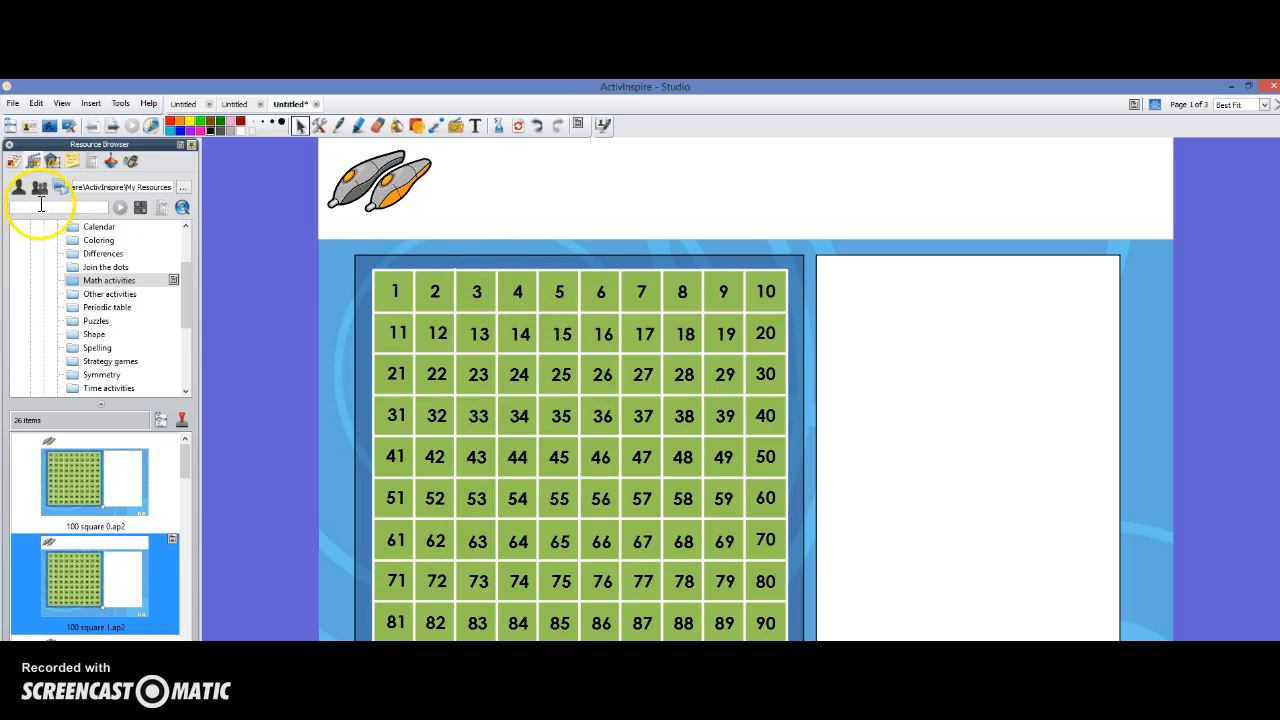
Undo the insertion of the 100 square page and add the Brick 02 page from the Brick folder under Themes
left_click_drag(184, 277, 197, 342)
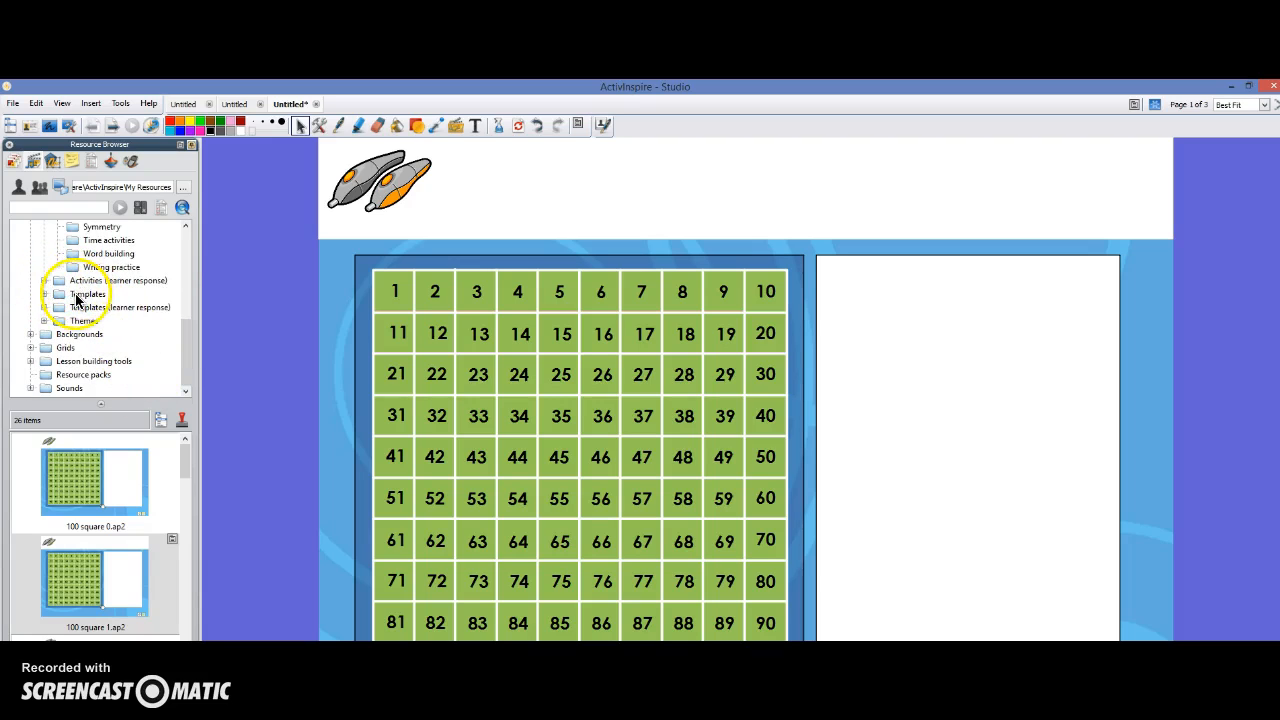
left_click(45, 319)
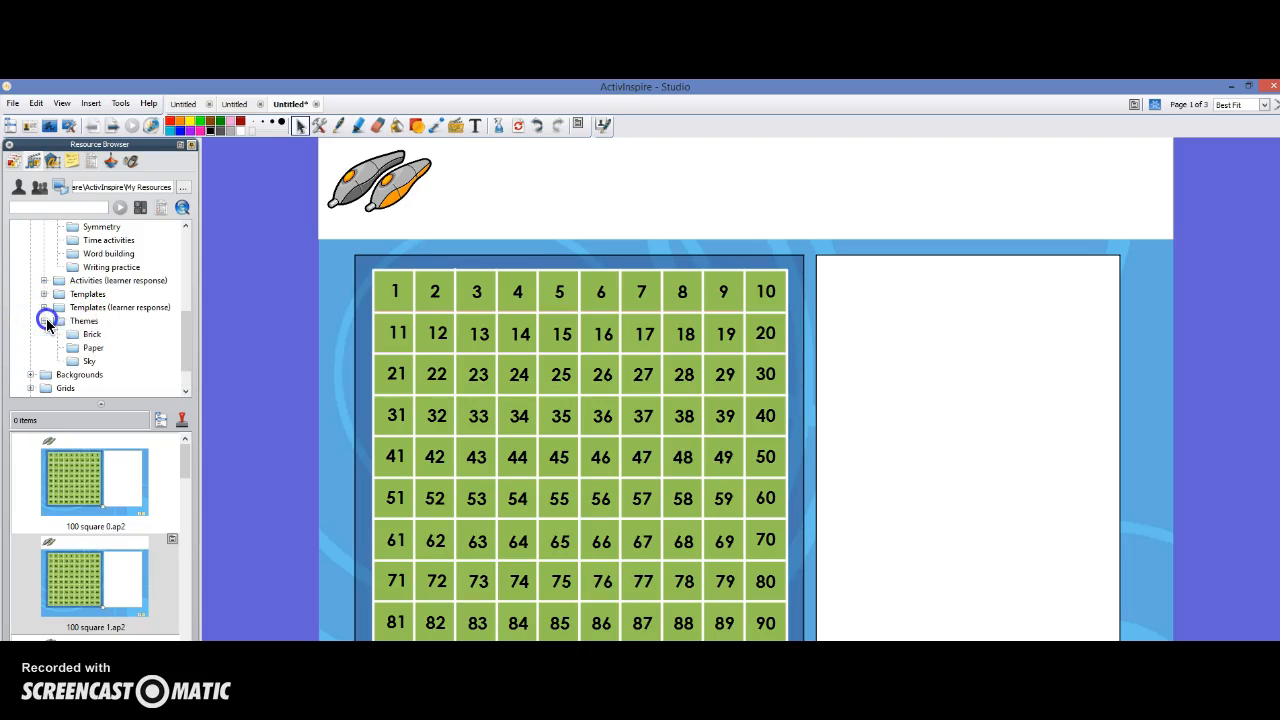
left_click(82, 335)
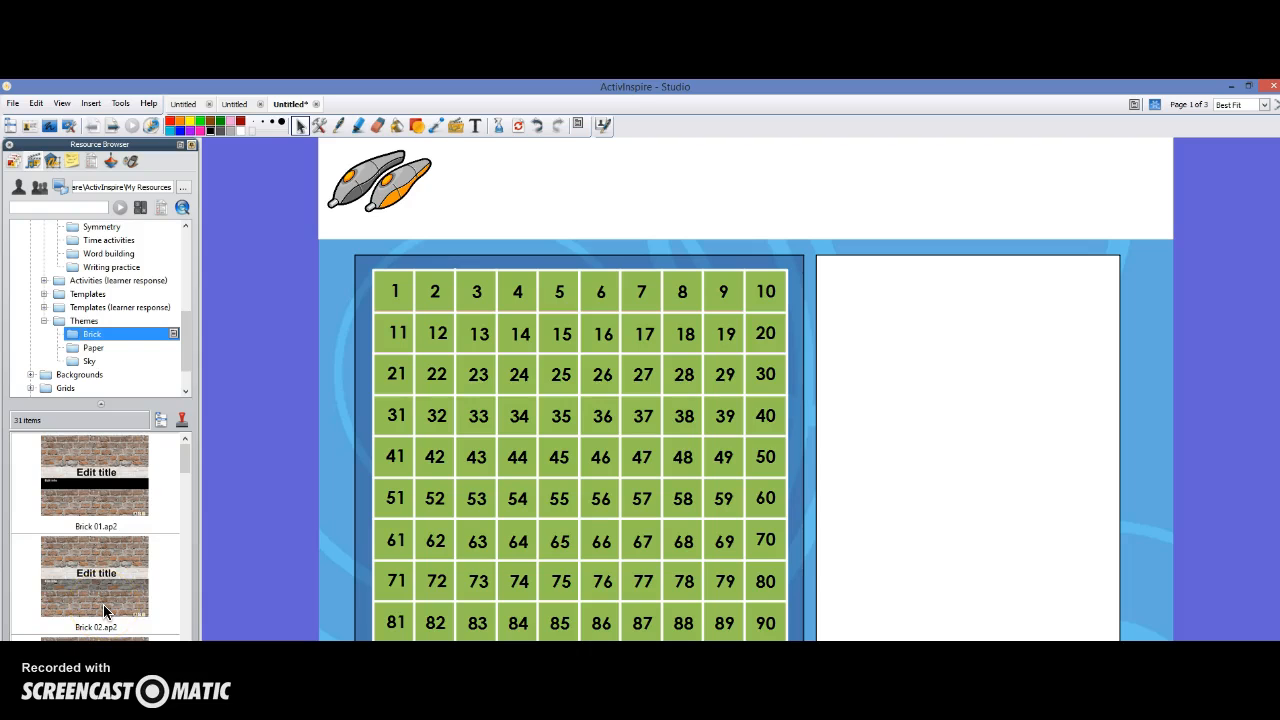
left_click(460, 209)
left_click(540, 127)
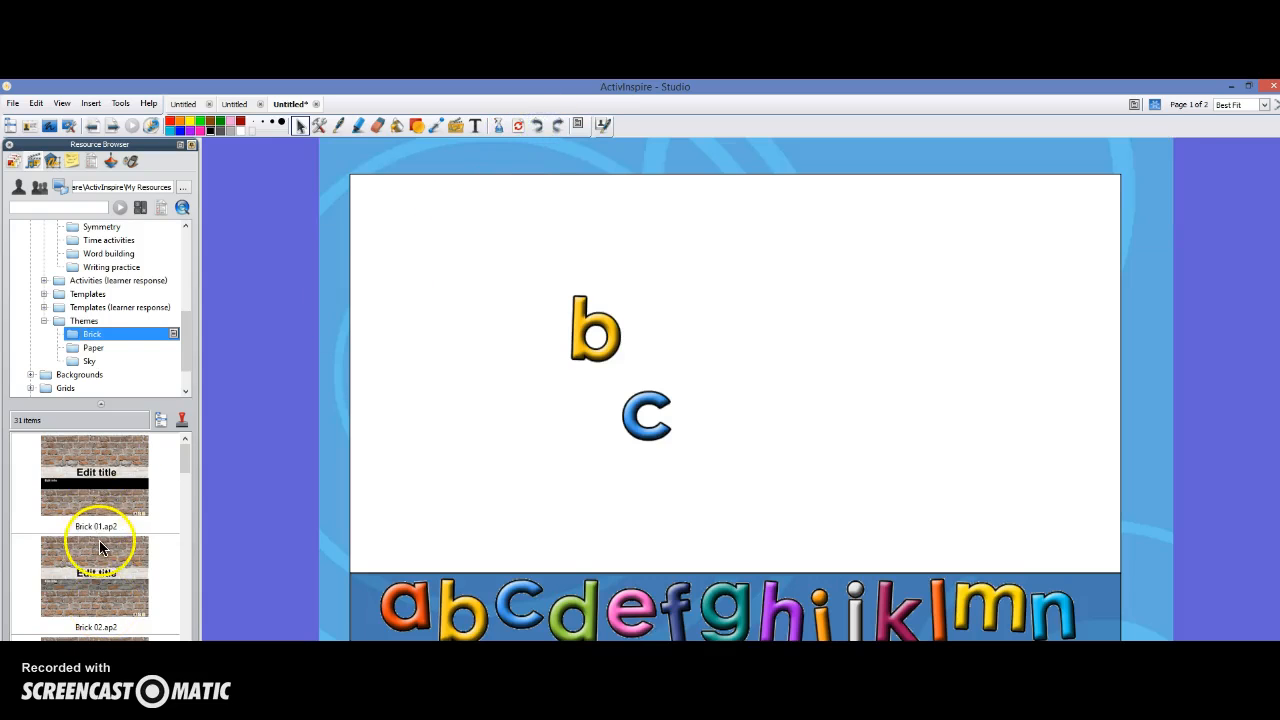
left_click(99, 545)
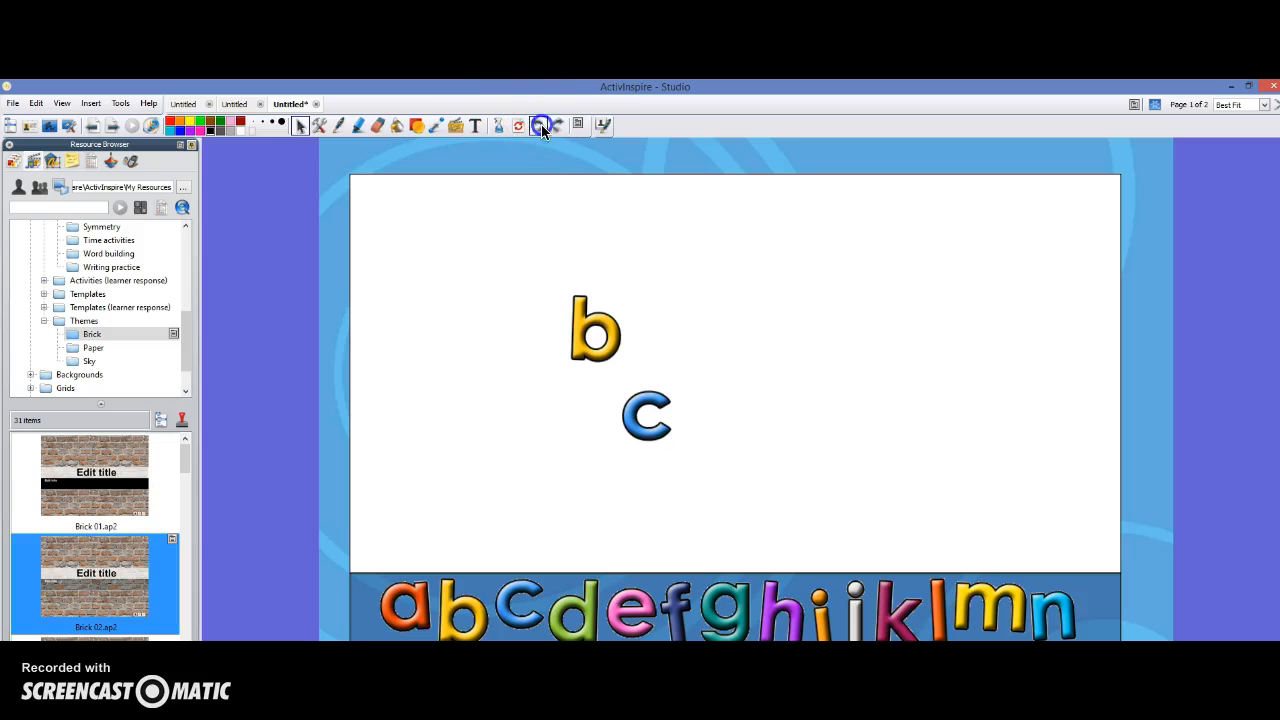
left_click(539, 125)
double_click(111, 548)
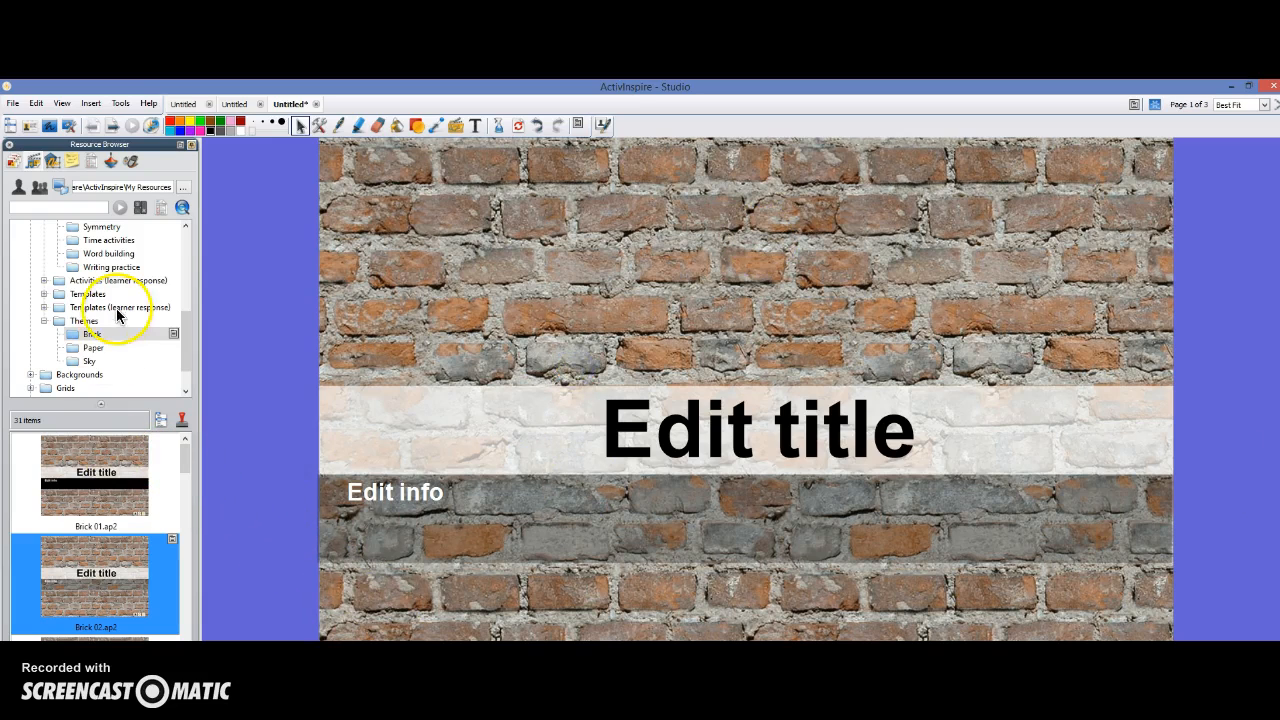
Browse the Paper and Sky themes, and expand the Backgrounds folder to view its subfolders
left_click(97, 346)
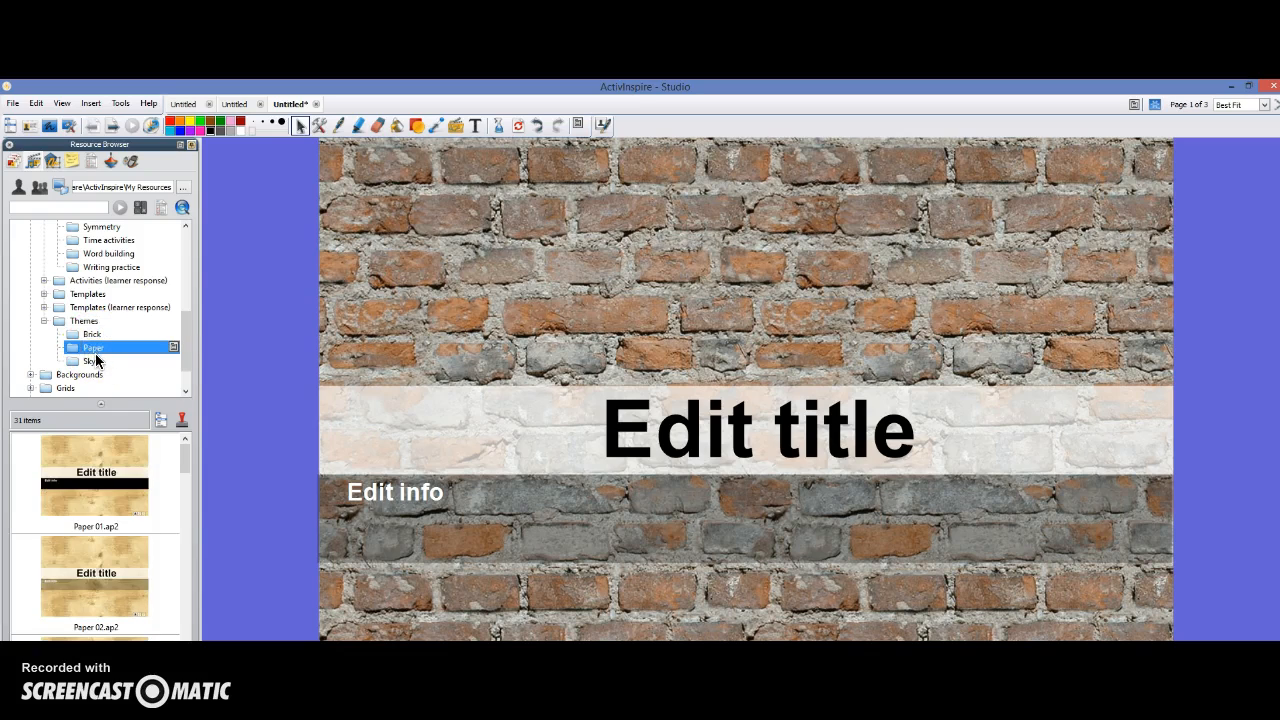
left_click(95, 359)
left_click(93, 374)
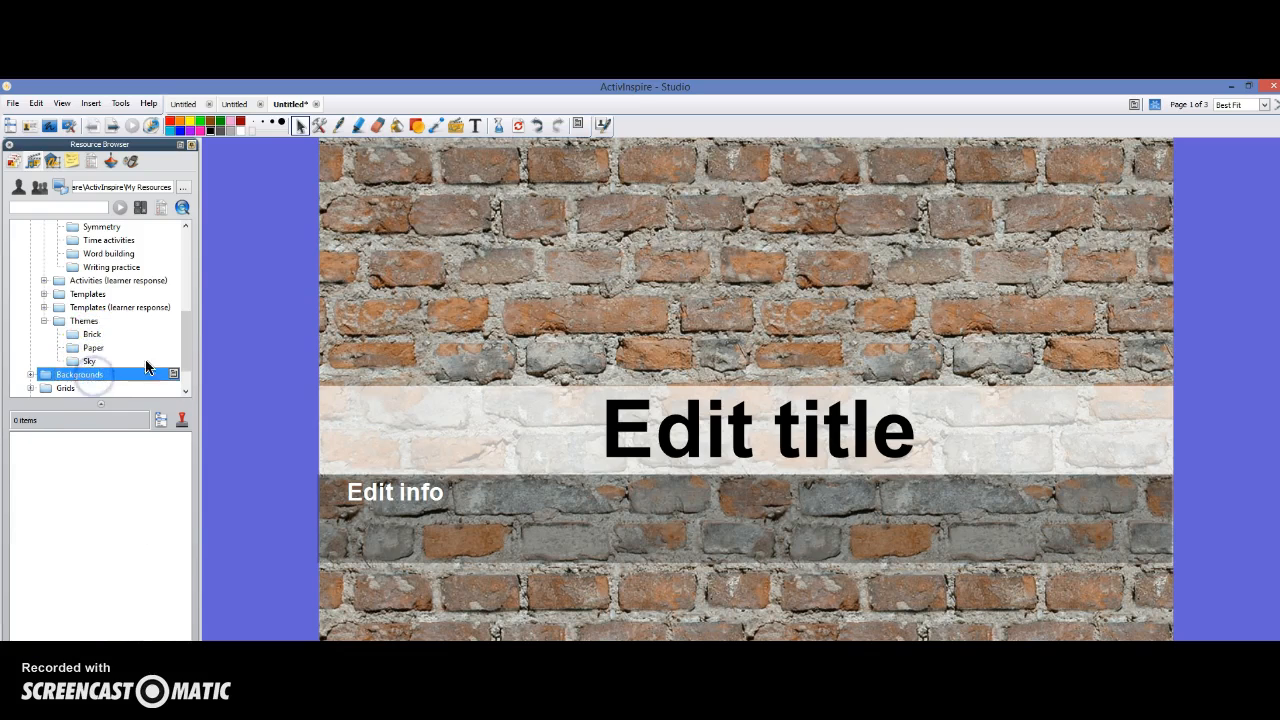
left_click(31, 375)
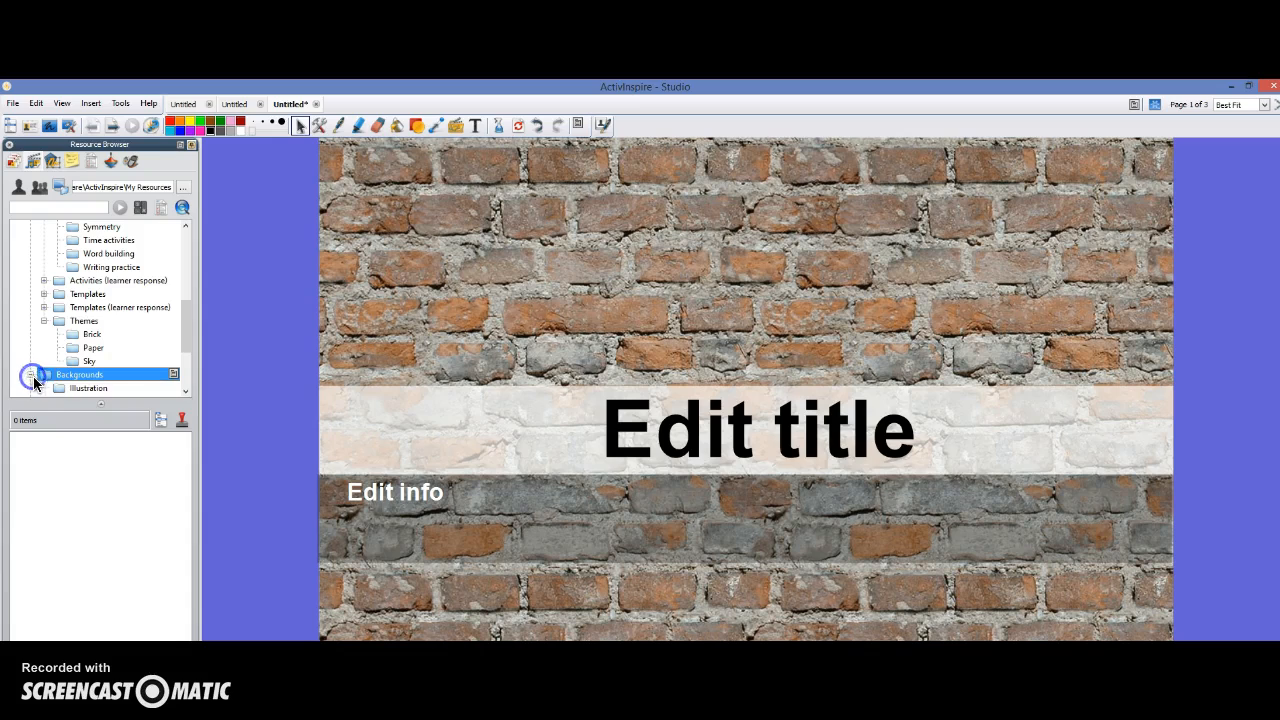
left_click(186, 390)
left_click(186, 390)
left_click(186, 390)
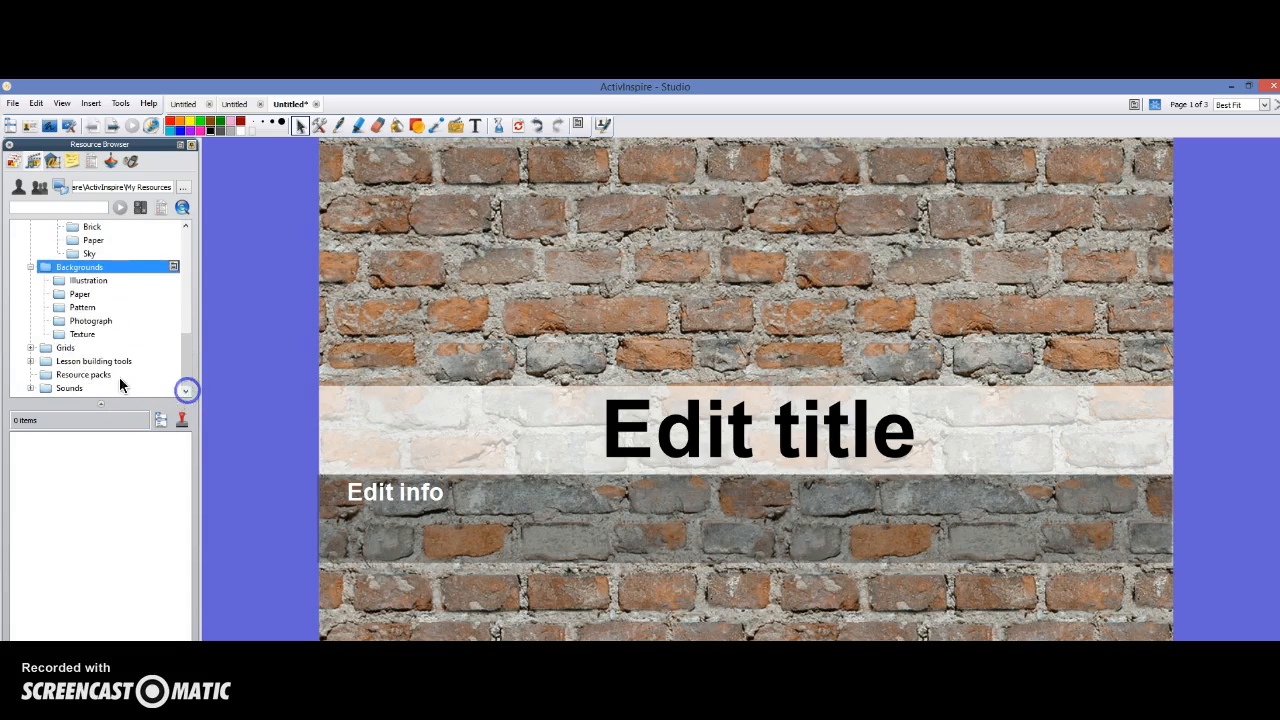
Look through the Illustration, Paper, Pattern, Photograph and Texture subfolders of Backgrounds
left_click(60, 279)
left_click(64, 306)
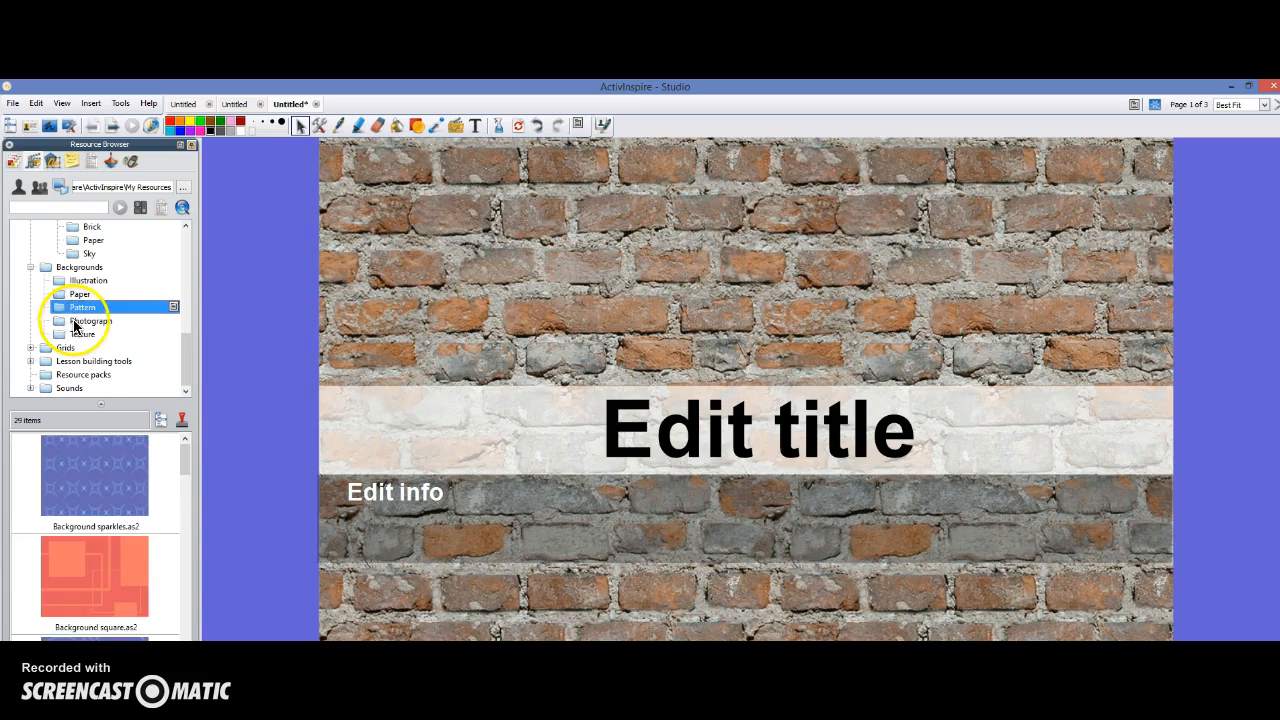
left_click(74, 321)
left_click(71, 333)
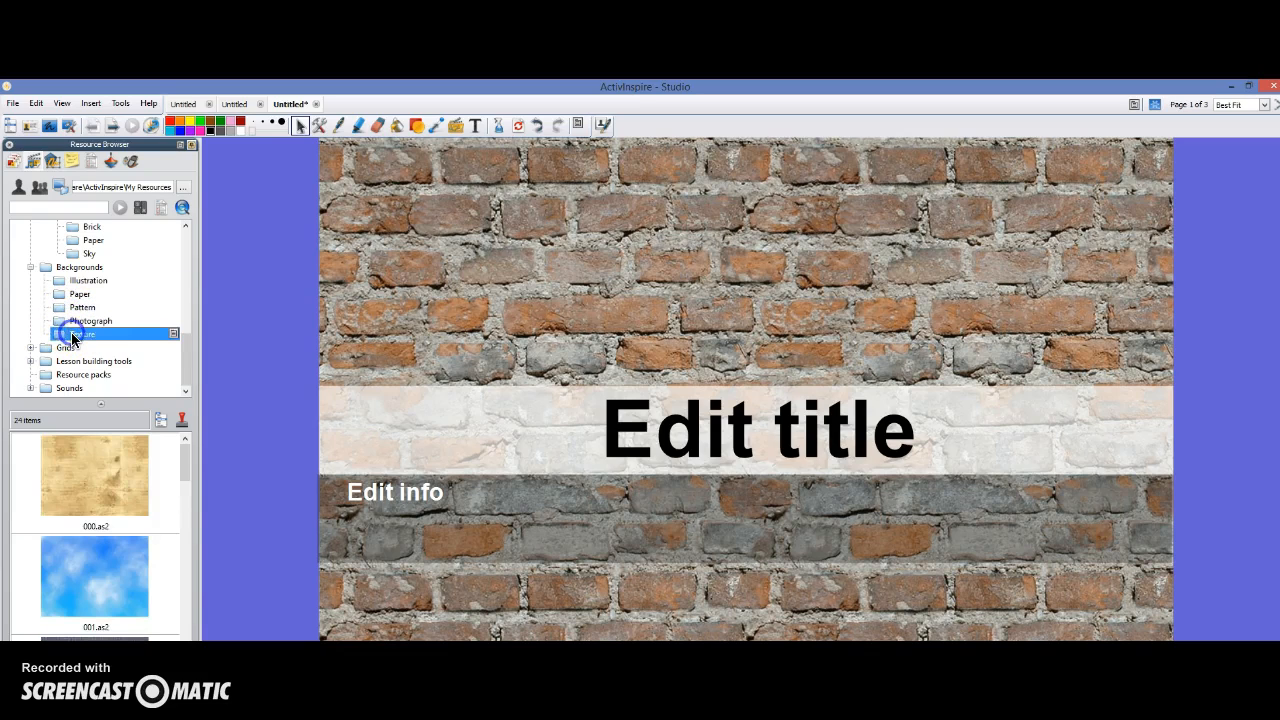
left_click(74, 307)
left_click(82, 293)
left_click(80, 281)
left_click(80, 305)
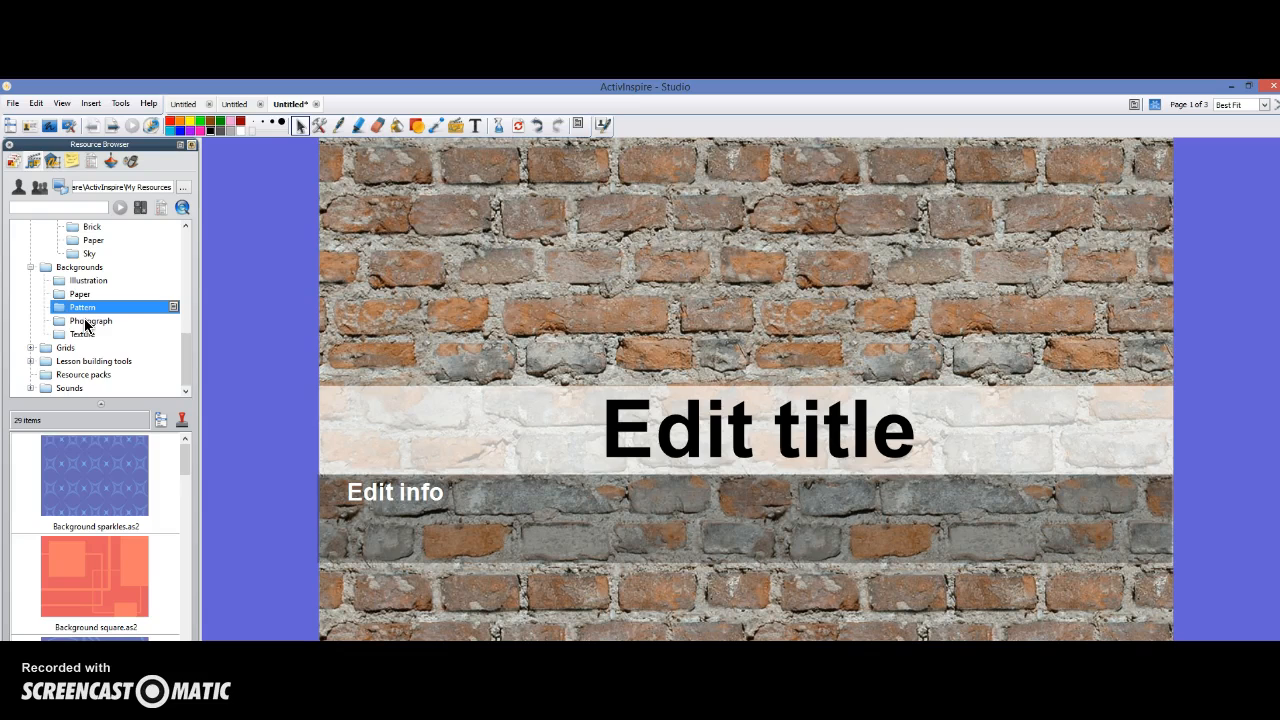
Draw a looping blue pen line across the brick page, and add a large orange polygon shape over its upper-left area
left_click(339, 124)
mouse_move(497, 228)
left_mouse_down()
mouse_move(570, 290)
mouse_move(1013, 277)
left_mouse_up()
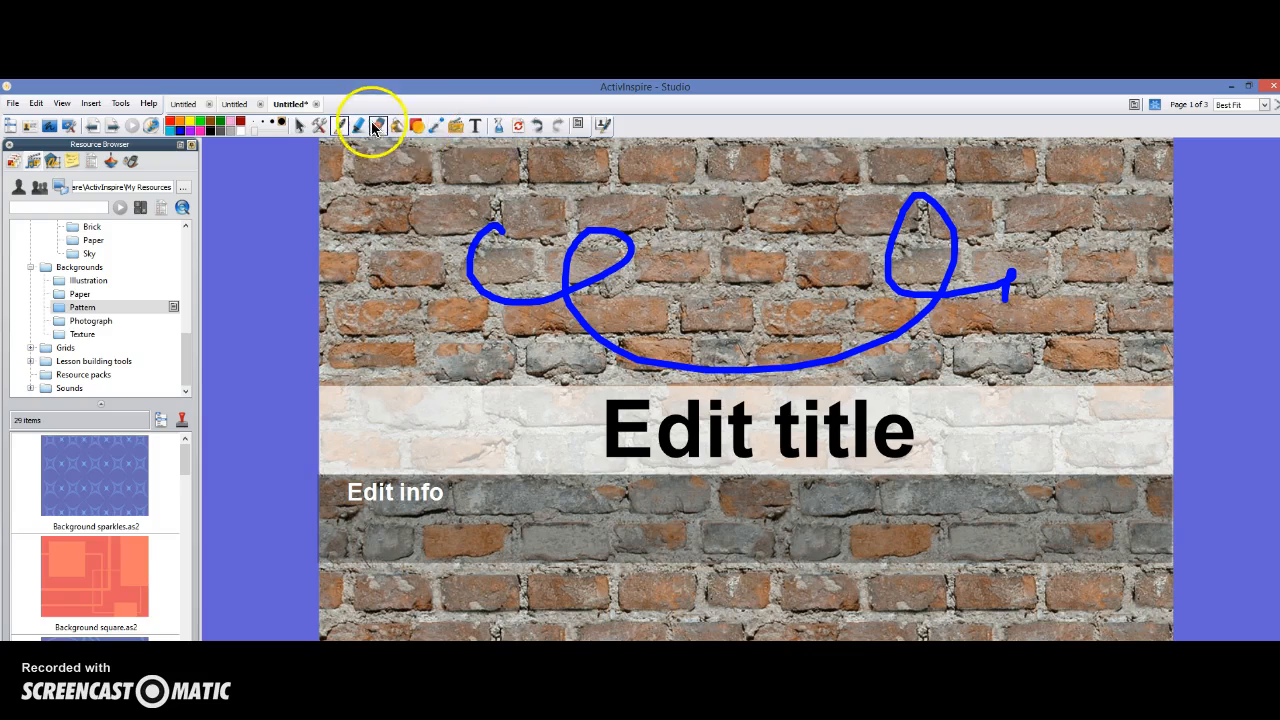
left_click(418, 125)
left_click(430, 148)
left_click_drag(407, 220, 720, 458)
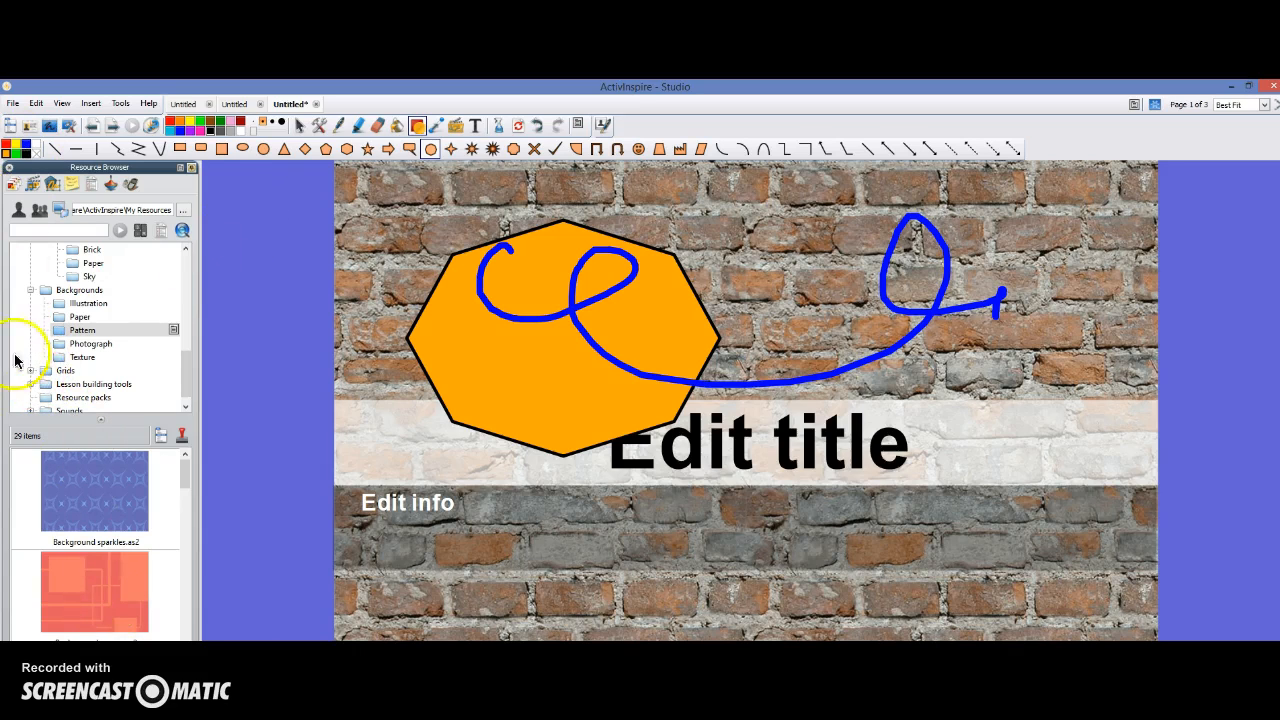
On the blank third page, apply Graph grid 01 from the Graph paper folder under Grids, and replace it with the next grid in that folder
left_click(31, 371)
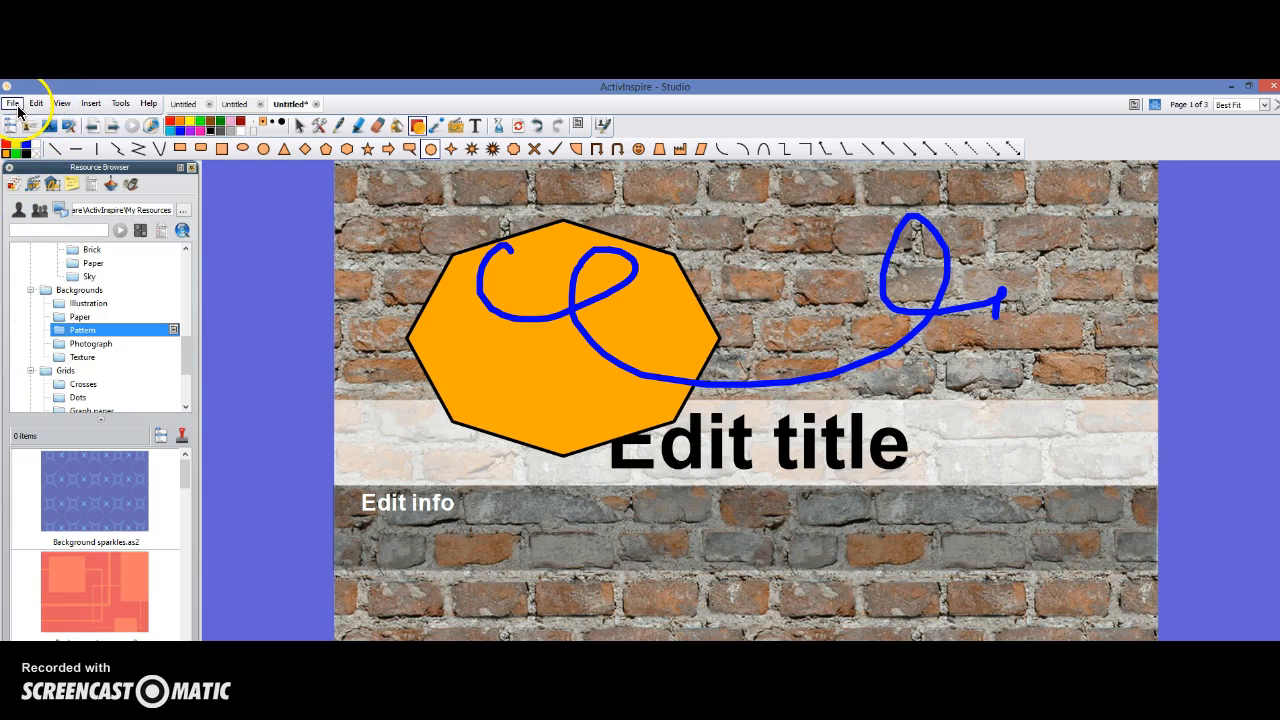
left_click(112, 126)
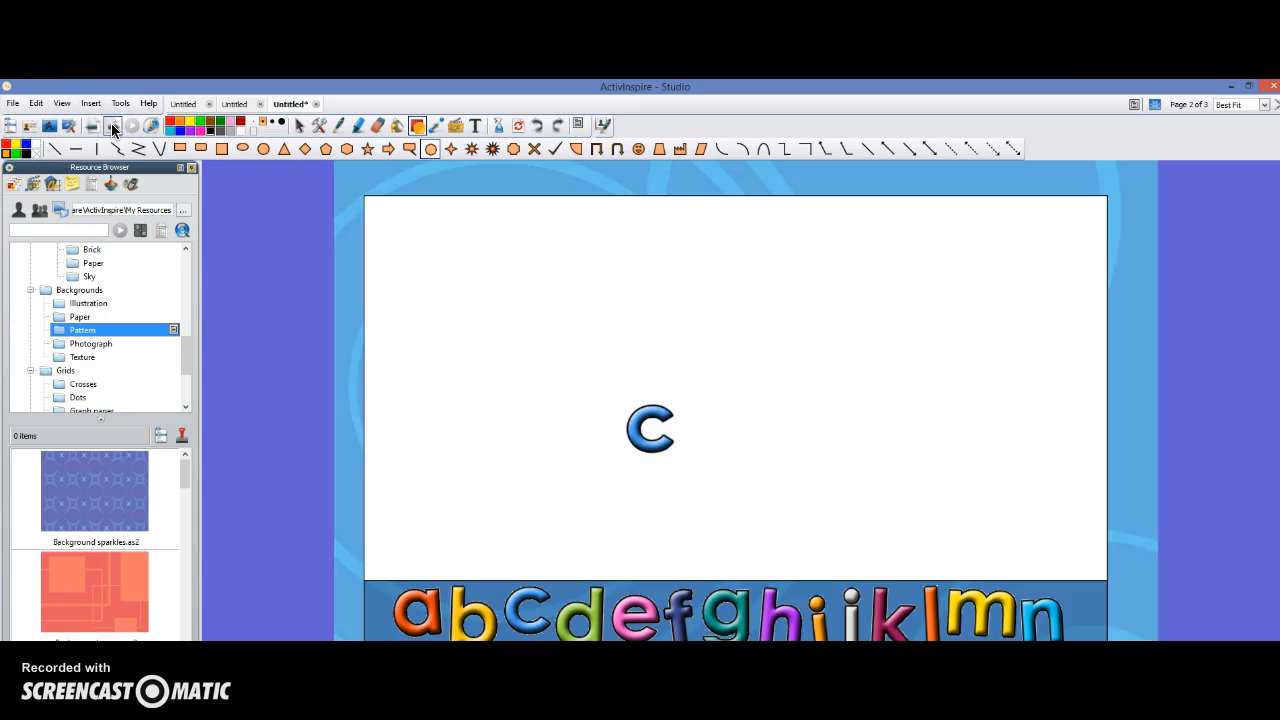
left_click(112, 126)
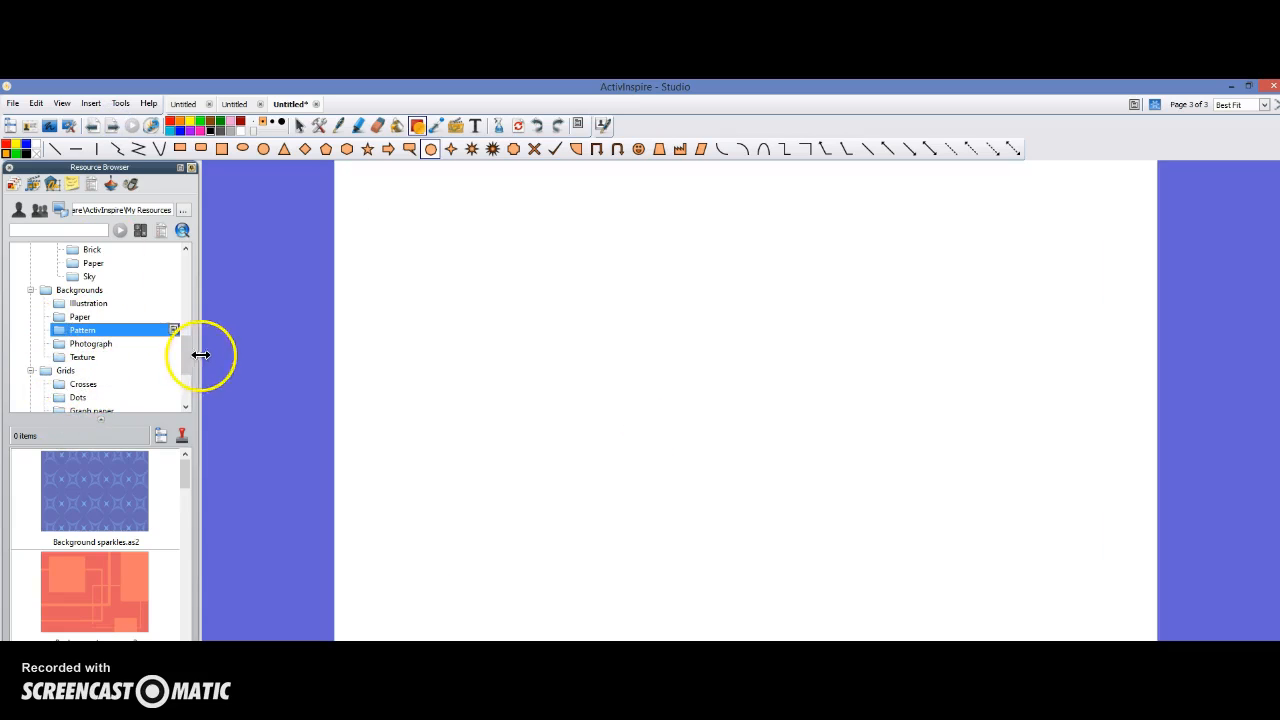
left_click_drag(186, 358, 190, 394)
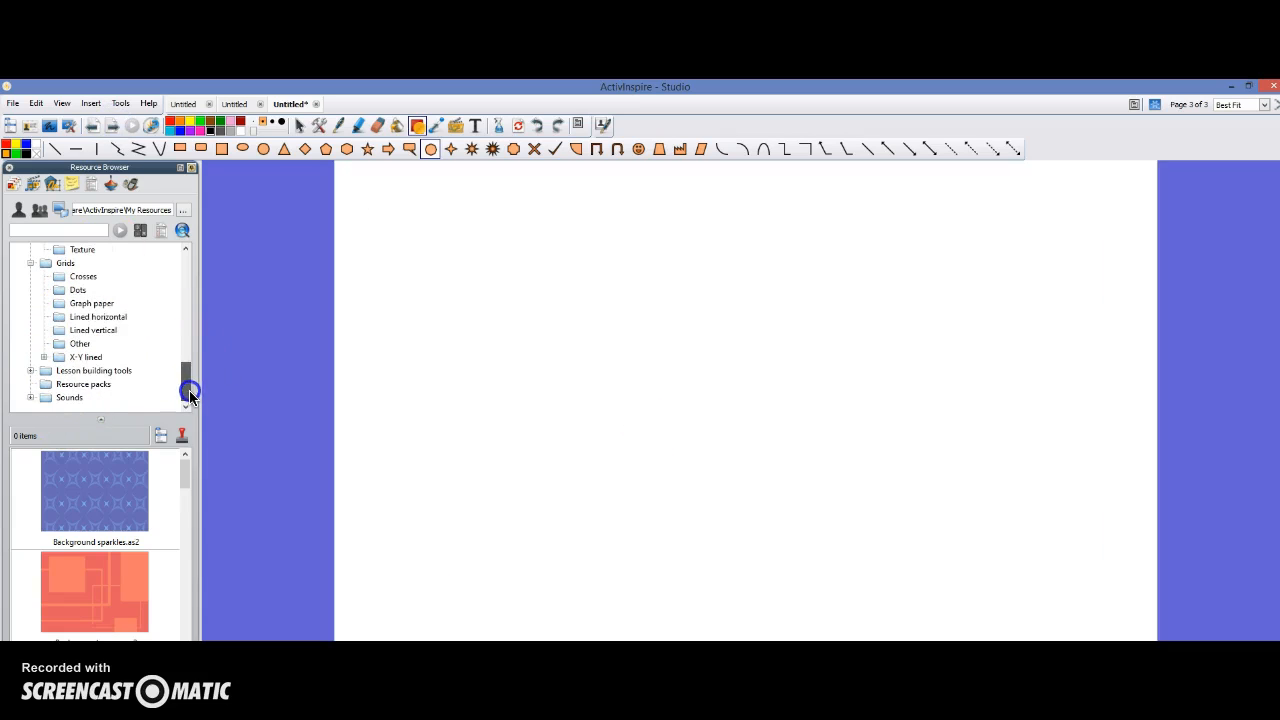
left_click(62, 304)
left_click_drag(84, 507, 371, 299)
left_click_drag(90, 519, 670, 462)
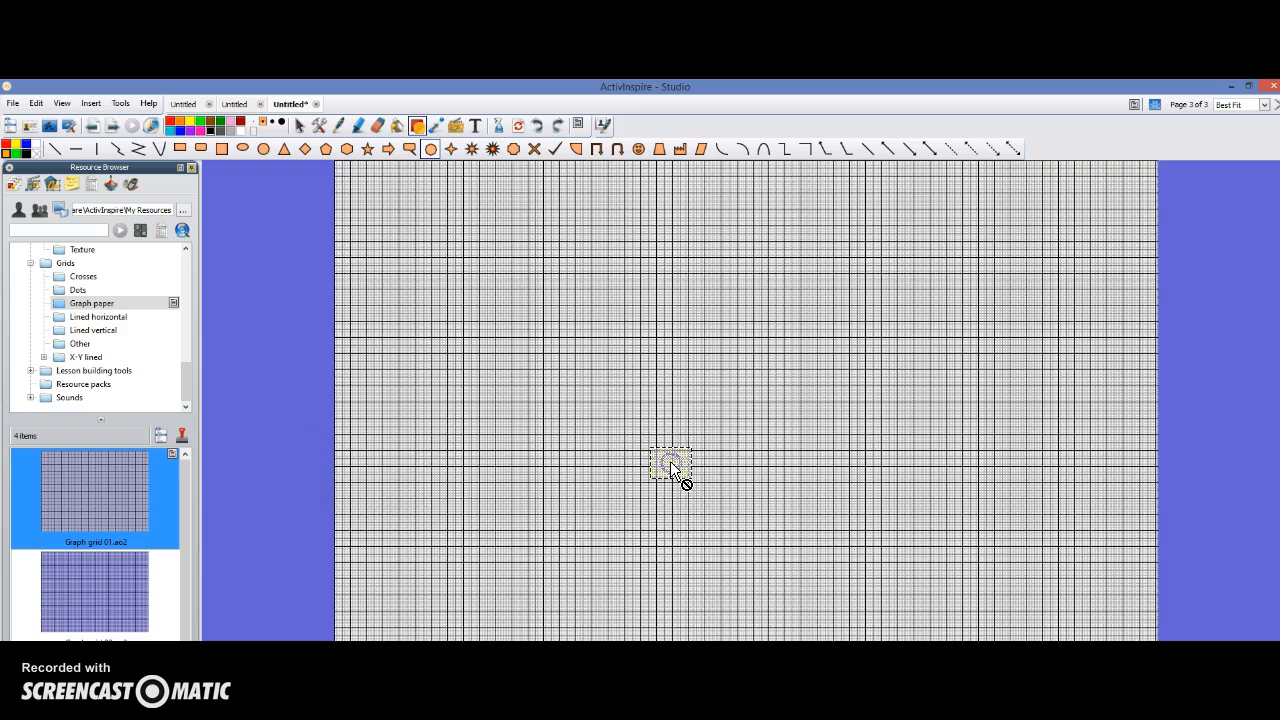
left_click_drag(126, 600, 777, 504)
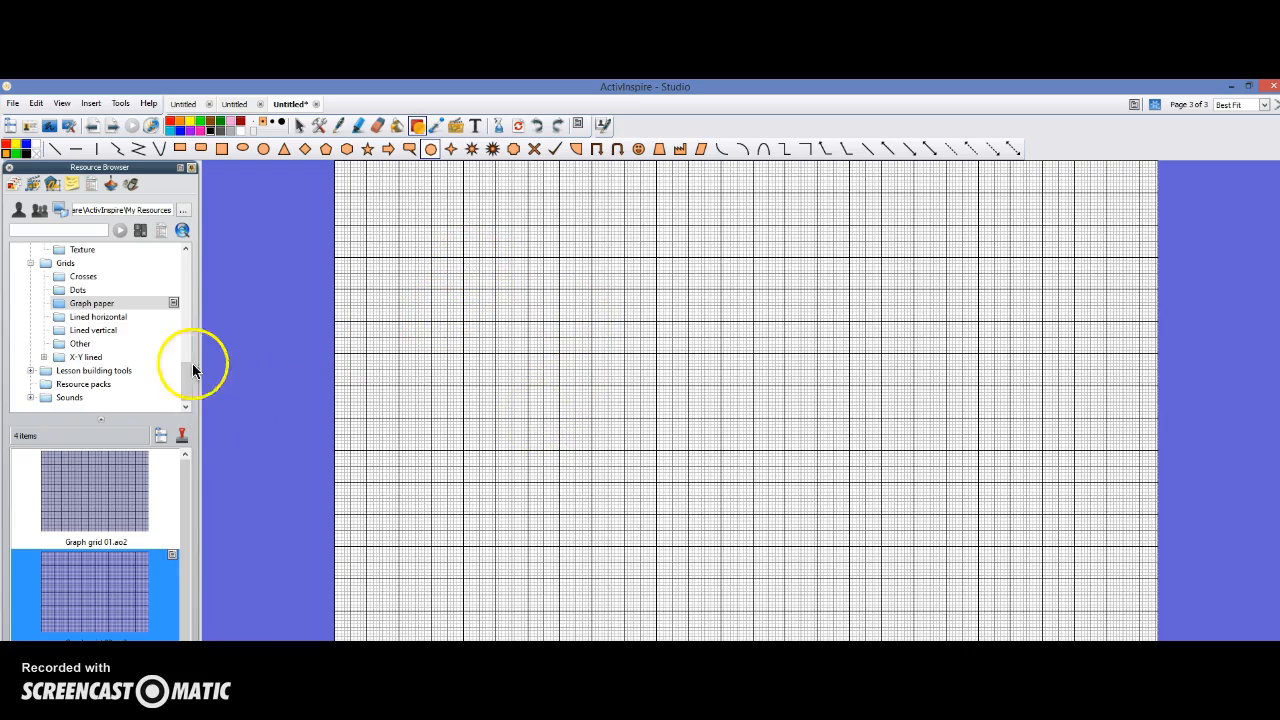
Expand the Lesson building tools folder, view its subfolders, and return to the start of the Shared Resources list
left_click(30, 370)
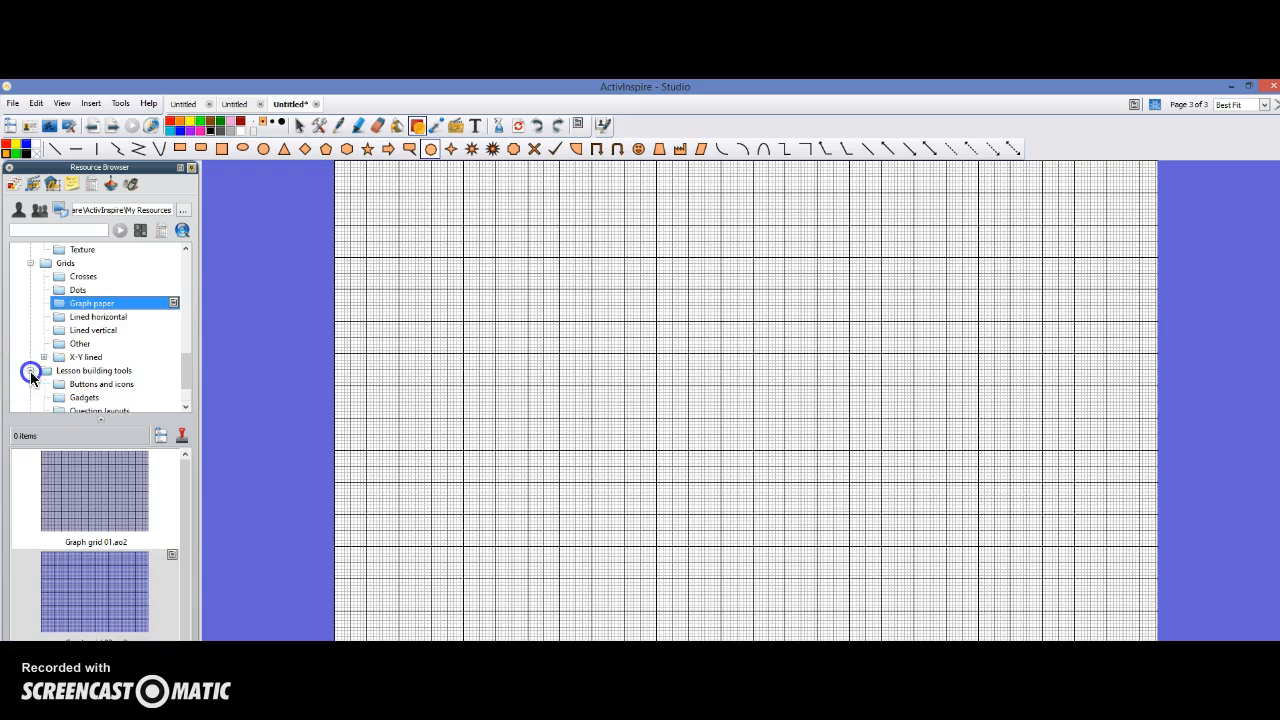
left_click(184, 384)
left_click_drag(184, 384, 184, 403)
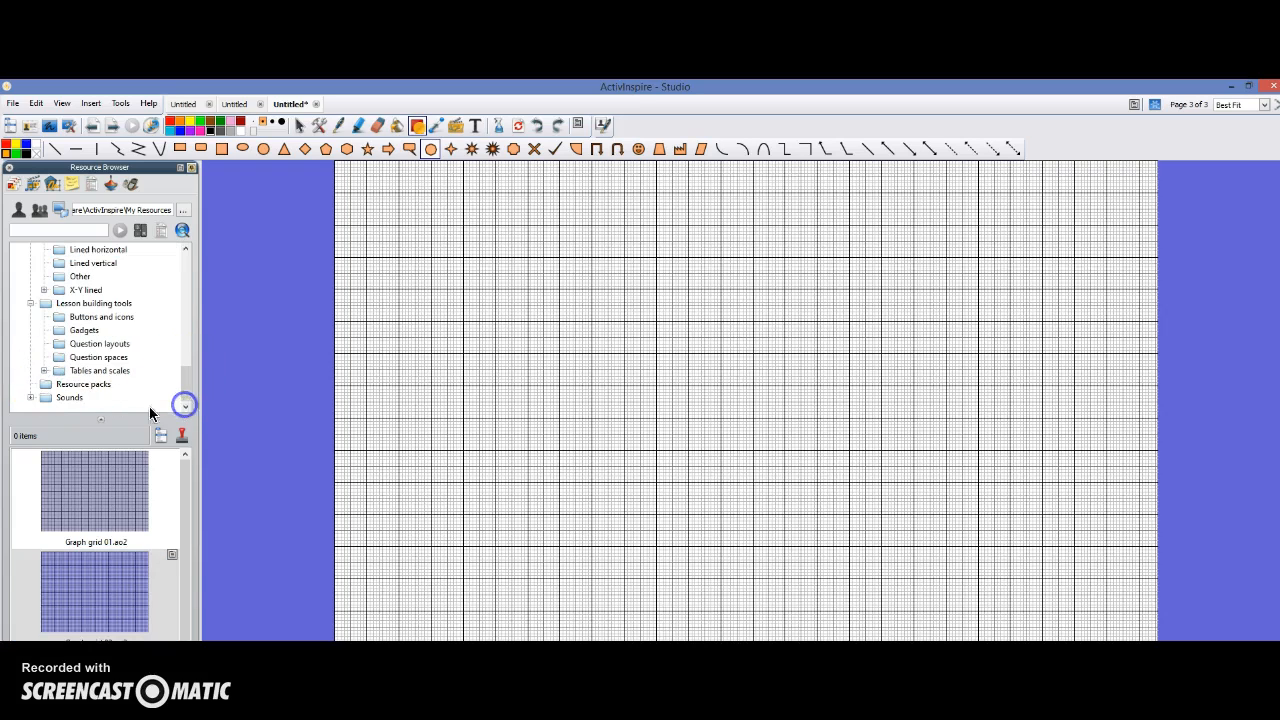
left_click(186, 251)
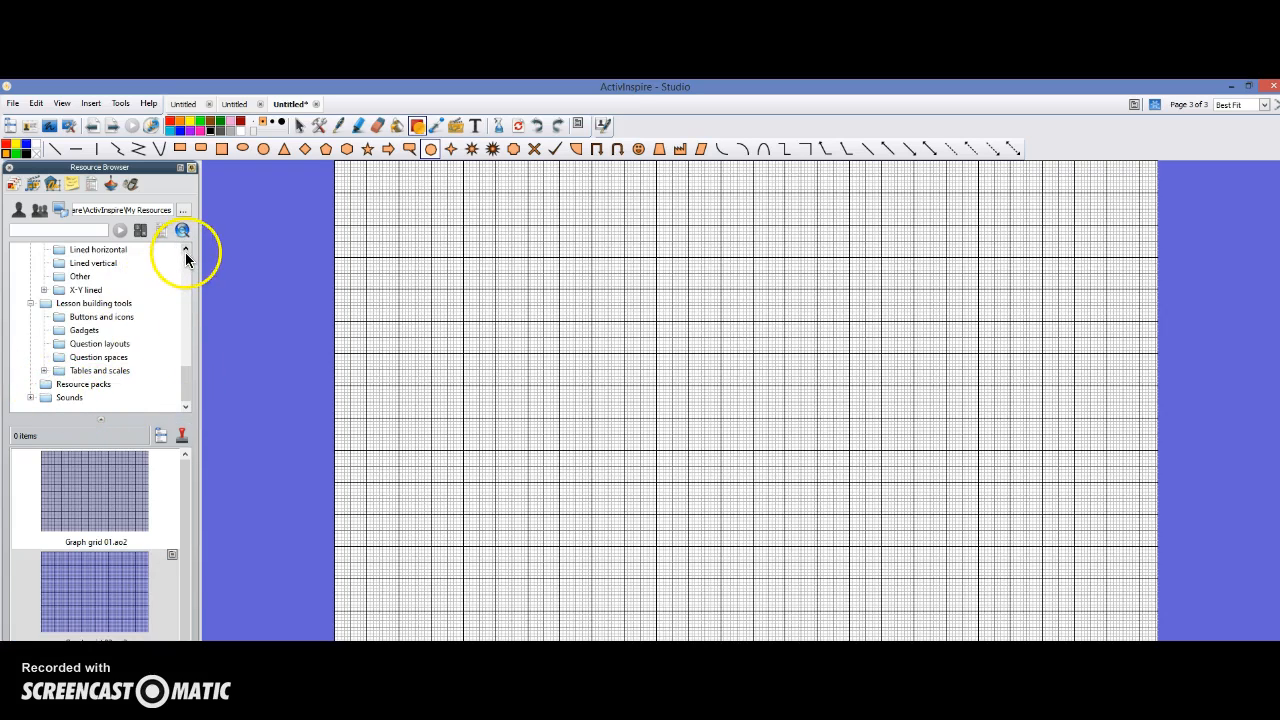
left_click_drag(188, 366, 185, 258)
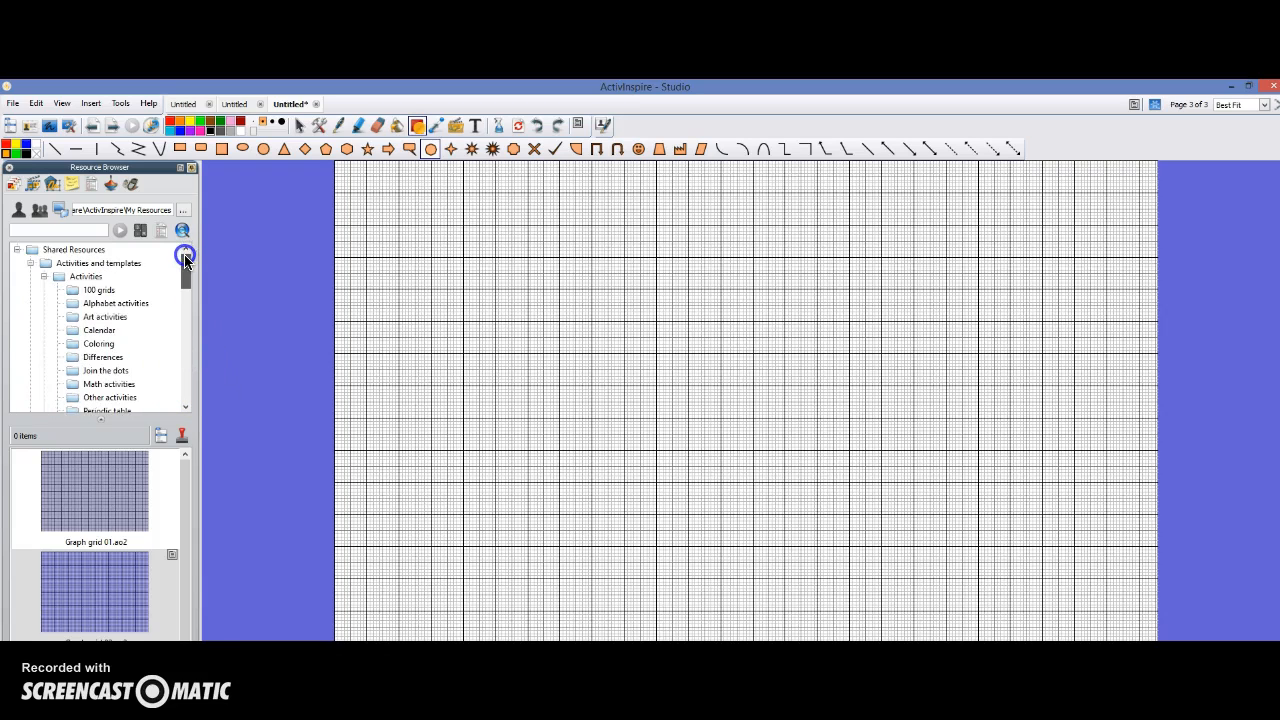
Switch to My Resources and browse Subjects through Language arts and literacy to the Cubes folder under Alphabet
left_click(17, 215)
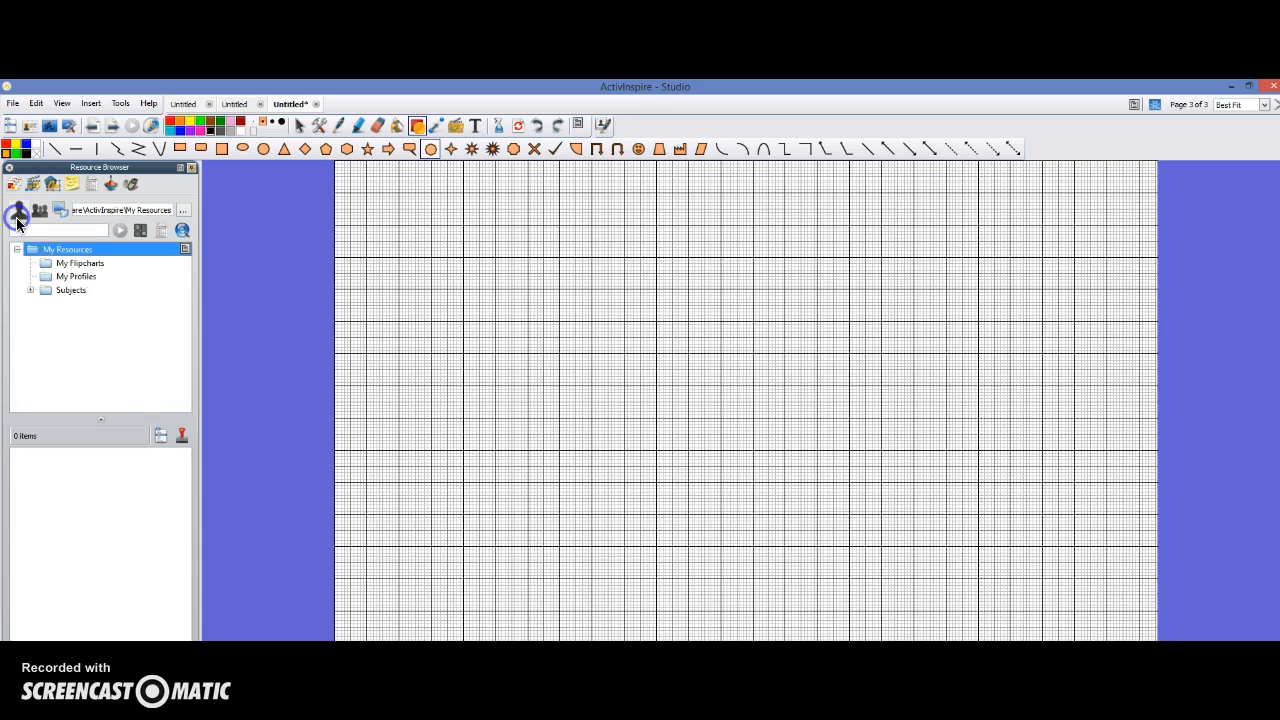
left_click(30, 290)
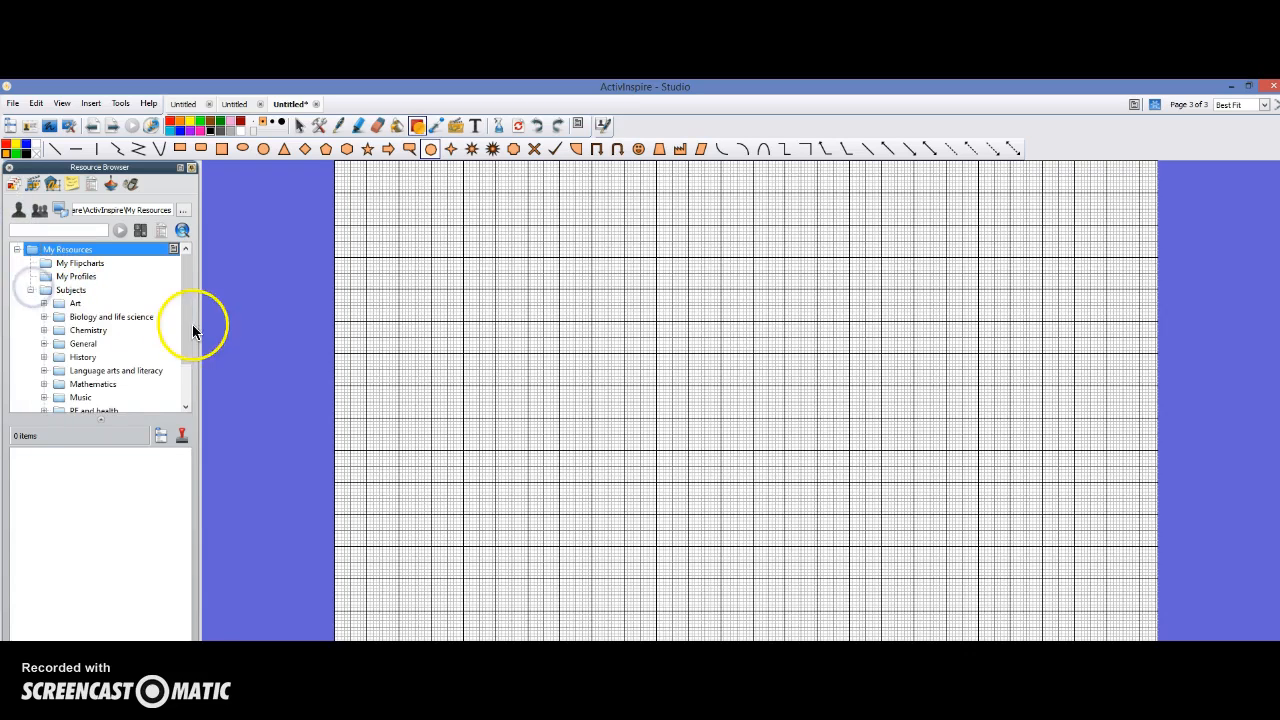
left_click_drag(188, 330, 189, 349)
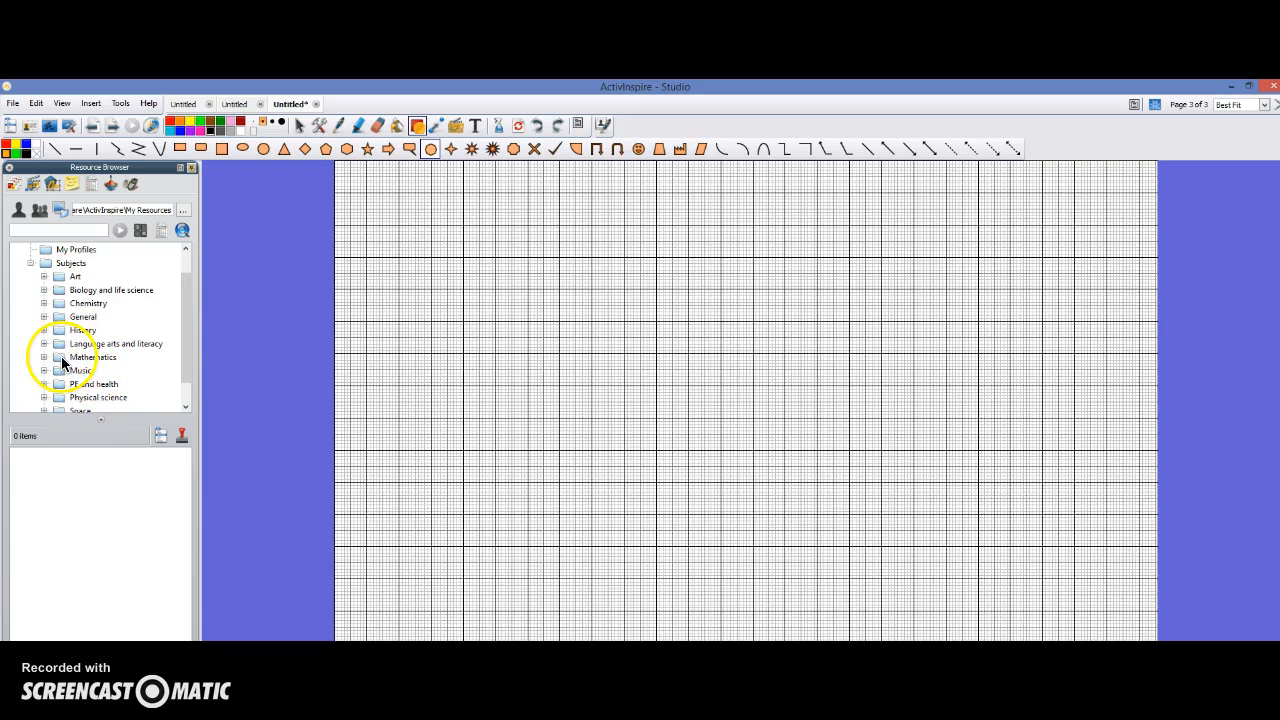
left_click(44, 344)
left_click(75, 358)
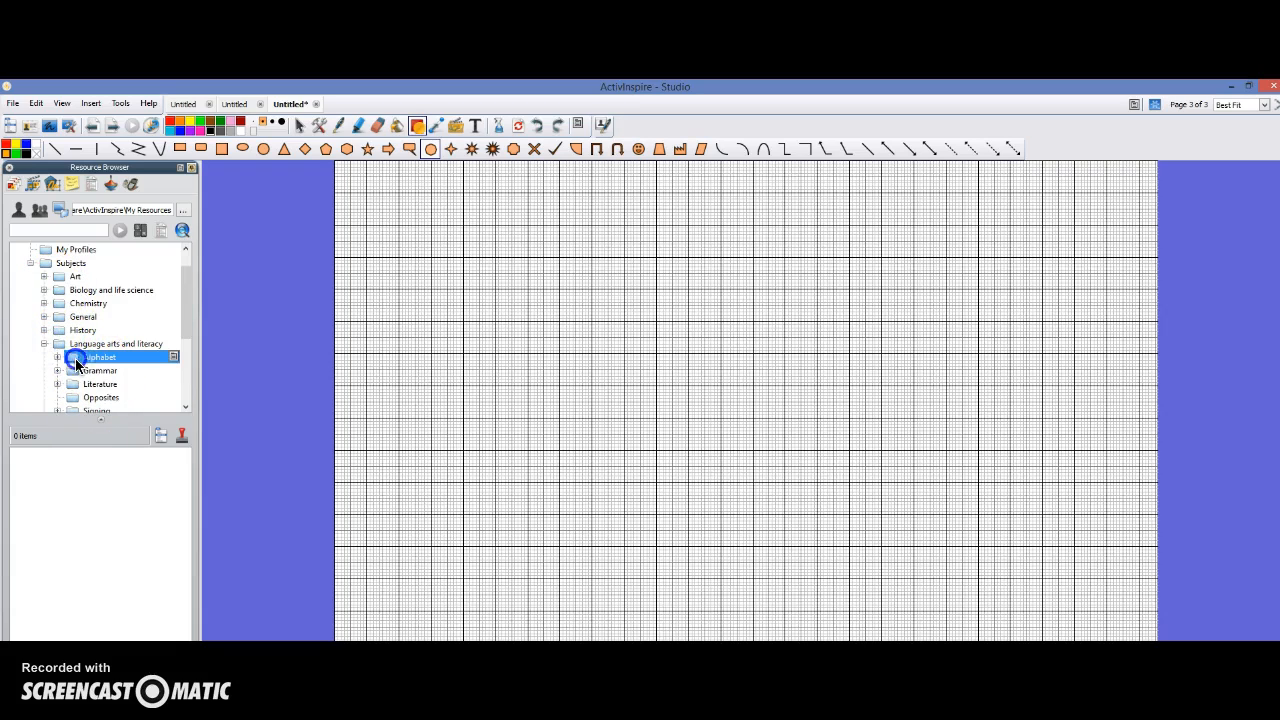
left_click(57, 357)
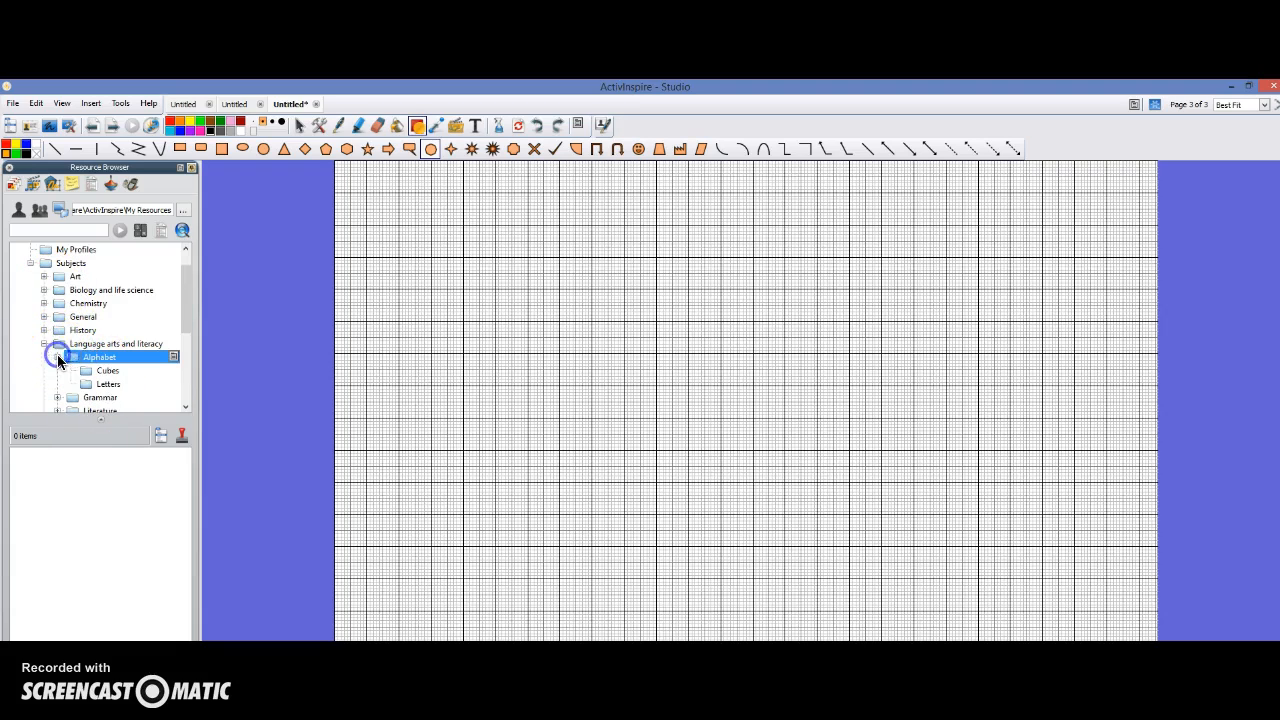
left_click(107, 372)
Place the yellow chick from the Chicken Licken folder under Story telling on the graph grid page
left_click(184, 406)
left_click(184, 406)
left_click(183, 406)
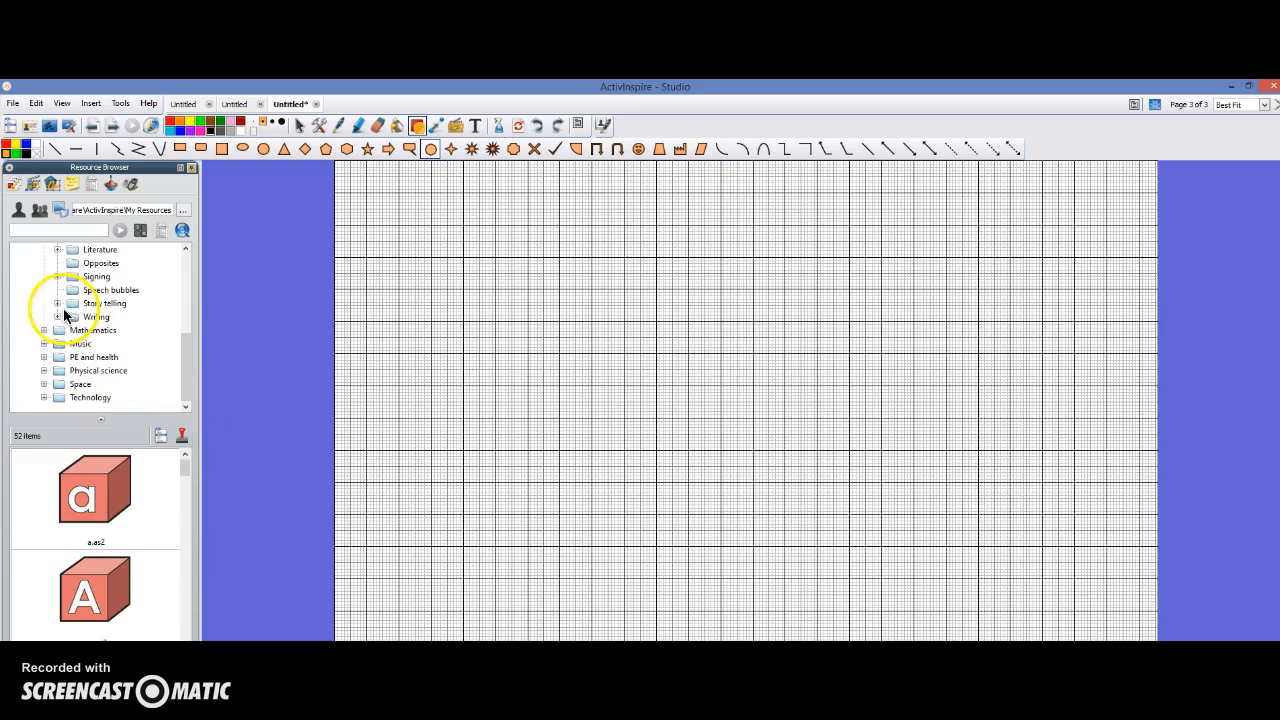
left_click(57, 303)
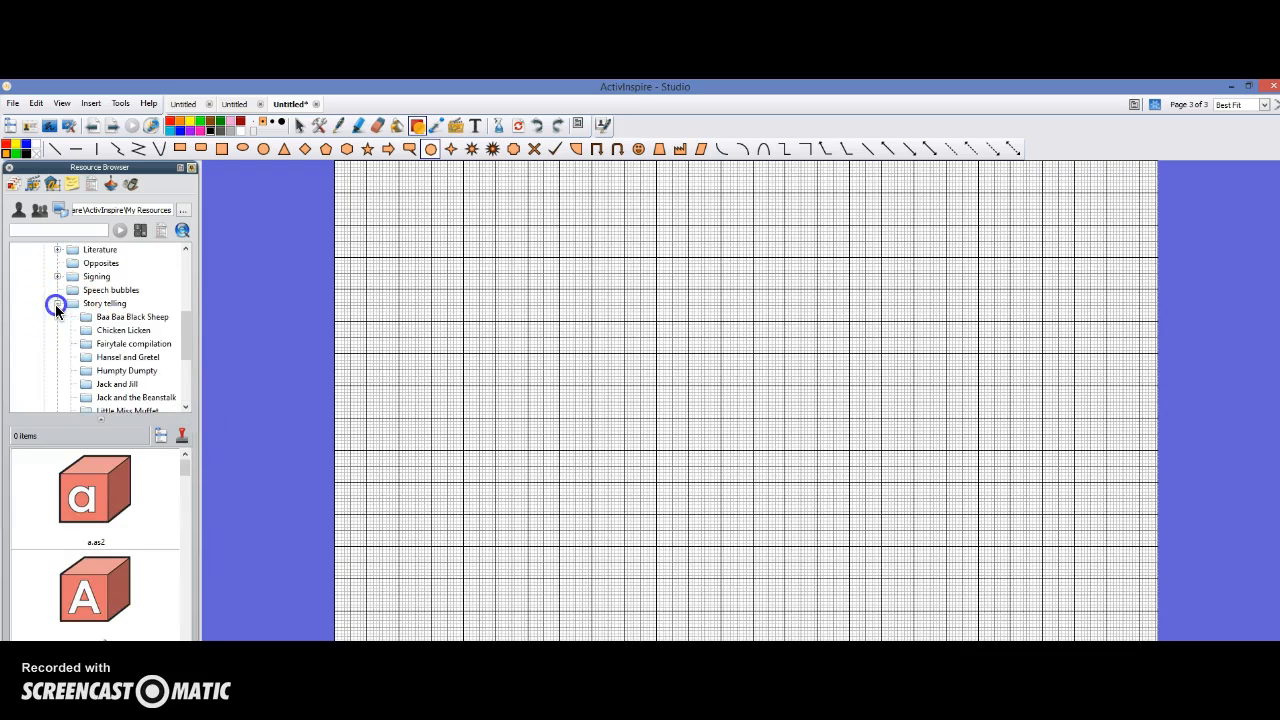
left_click(136, 333)
left_click_drag(112, 588, 722, 494)
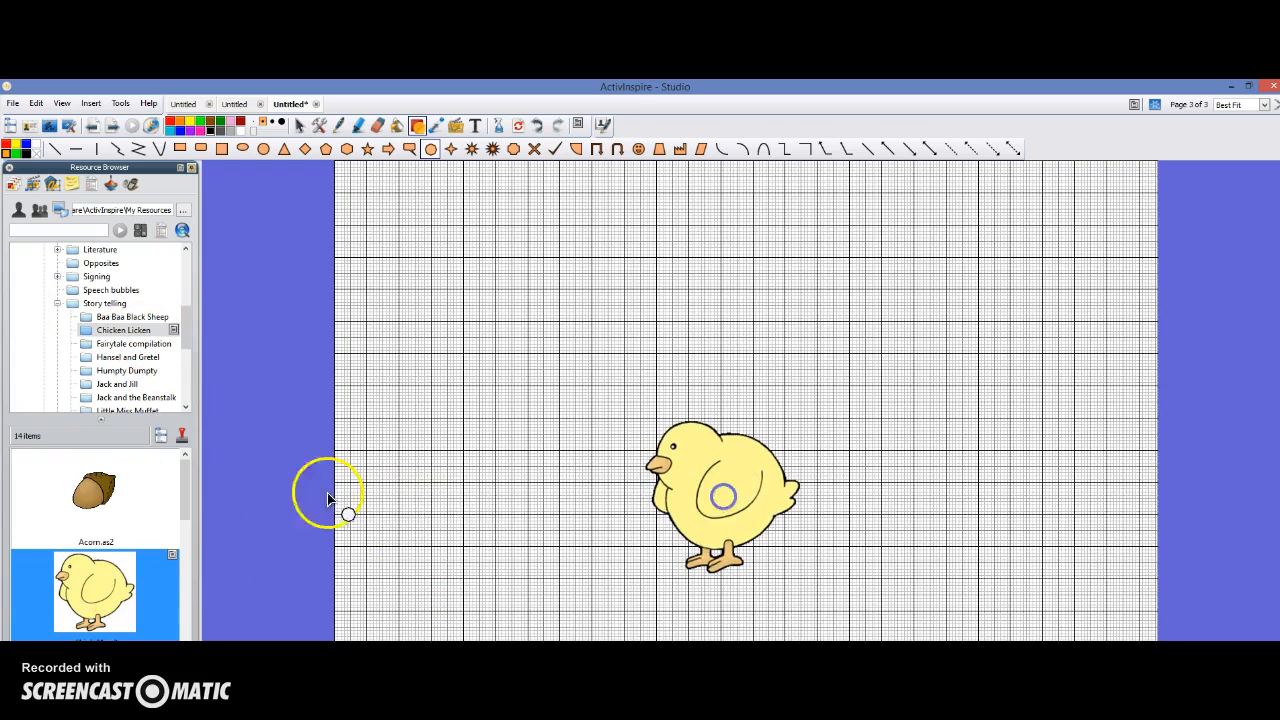
Place the bucket from the Jack and Jill folder over the chick, and open the Little Red Riding Hood folder
left_click(117, 384)
left_click_drag(118, 481, 704, 439)
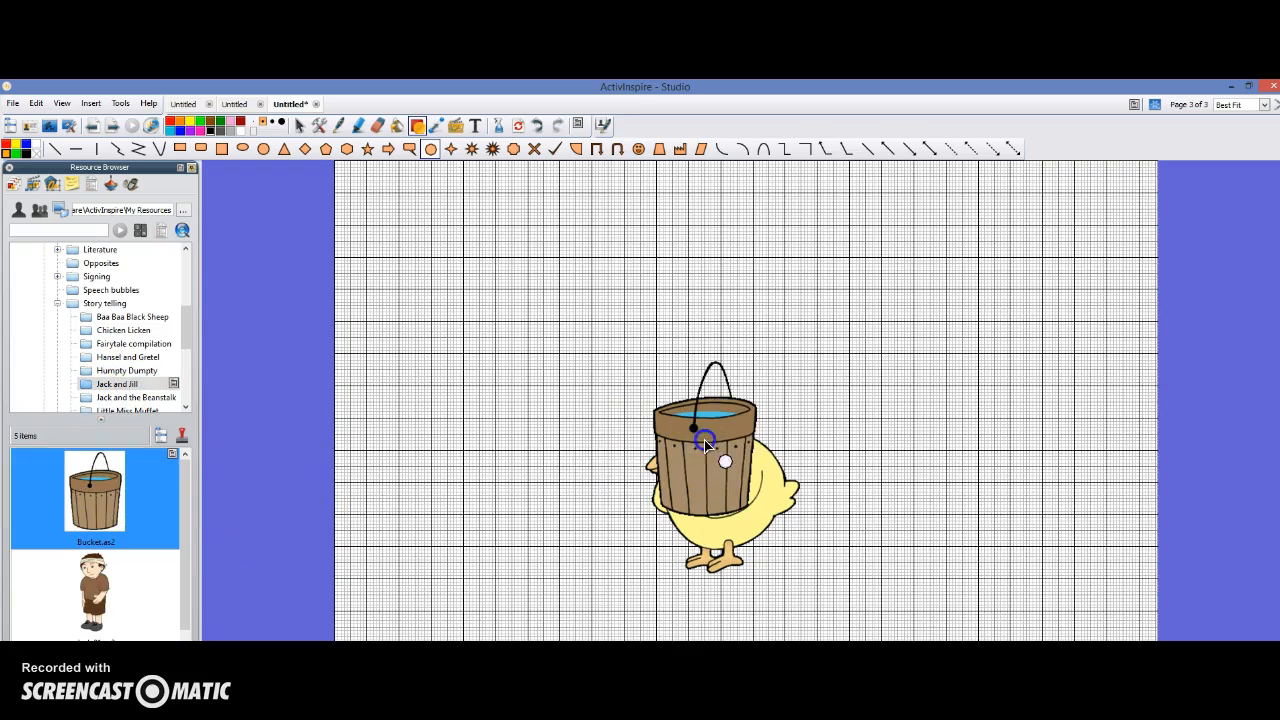
left_click(186, 407)
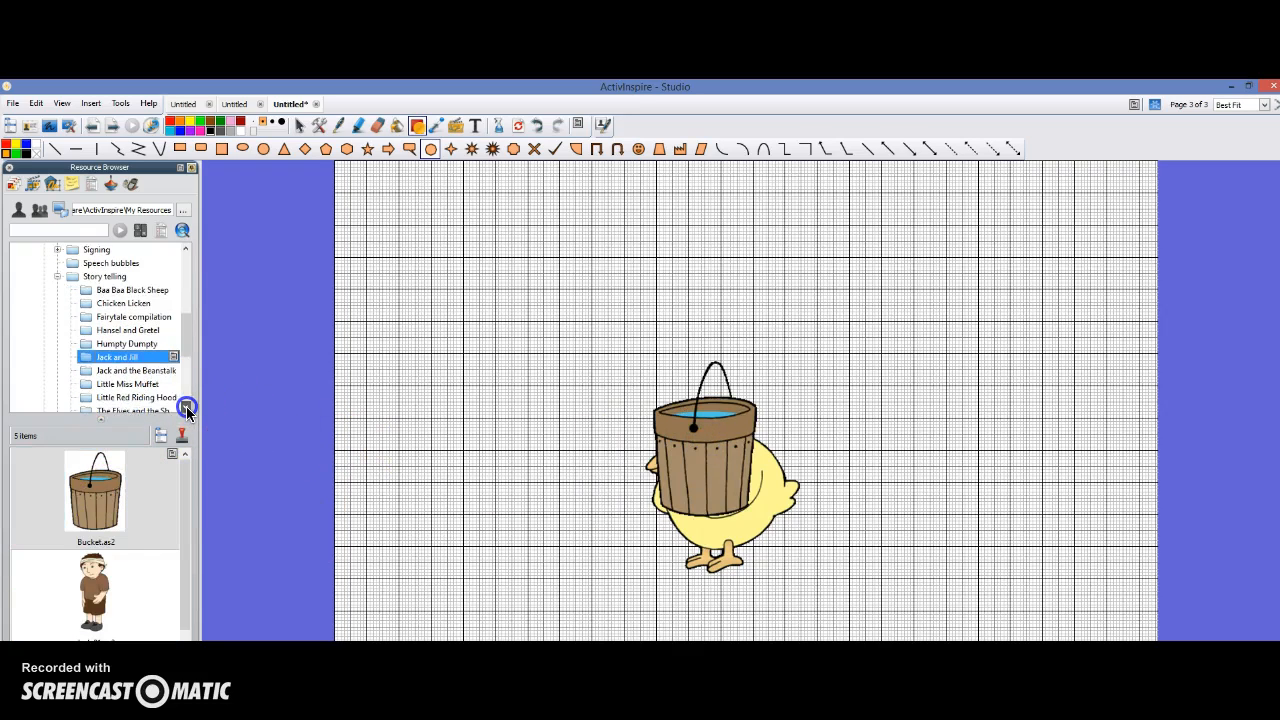
left_click(140, 357)
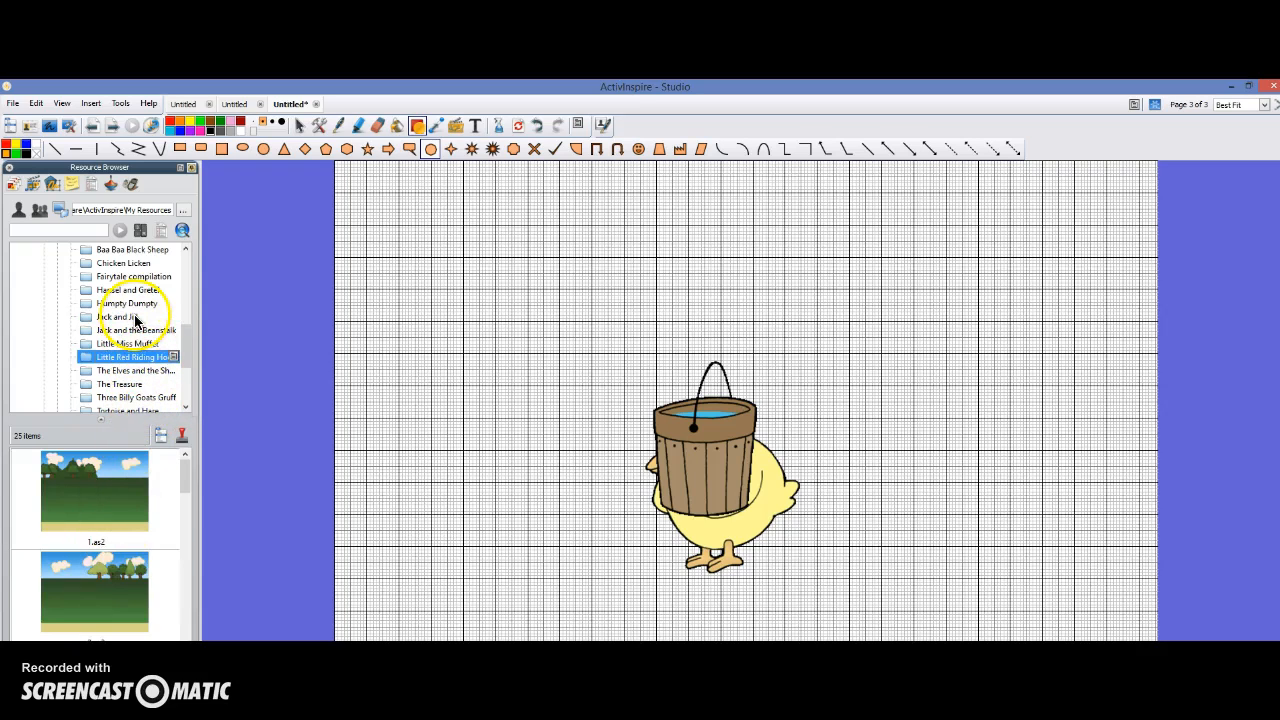
Draw an orange polygon beside the bucket, move it to the page's lower-right area and discard it in the flipchart bin
left_click_drag(687, 474, 506, 386)
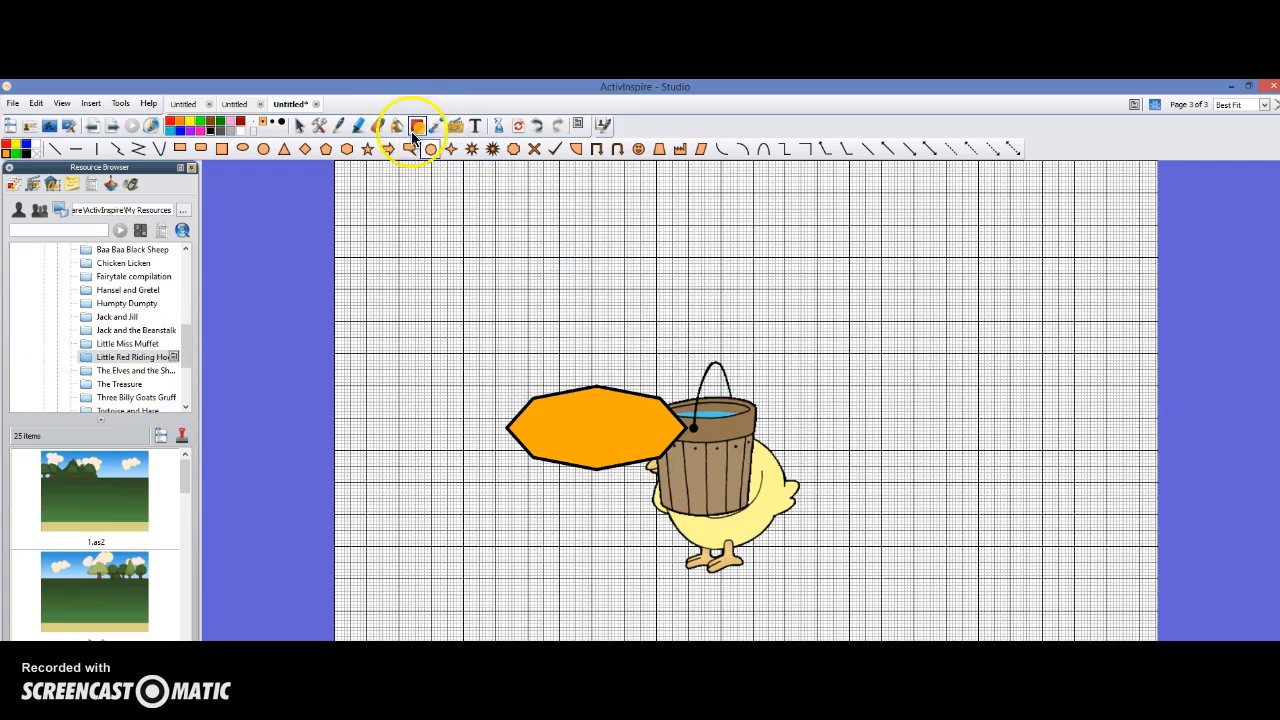
left_click(299, 125)
left_click_drag(609, 437, 1117, 573)
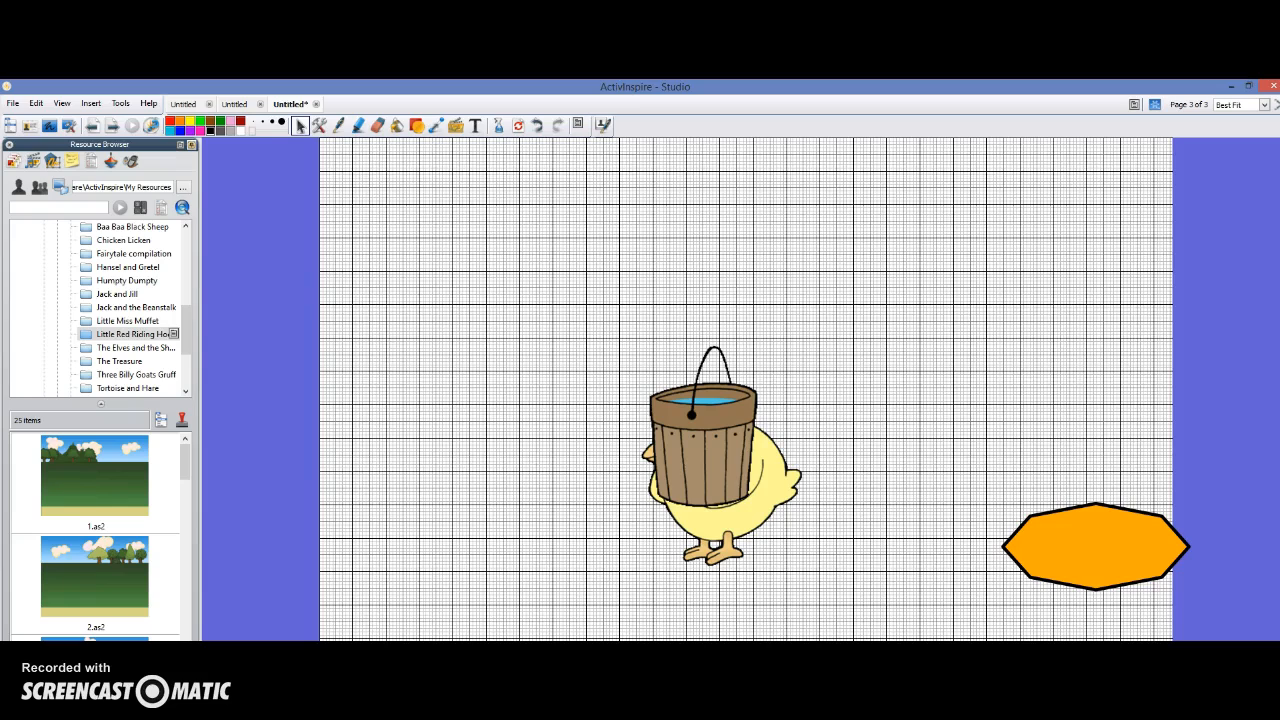
left_click_drag(1230, 652, 1202, 498)
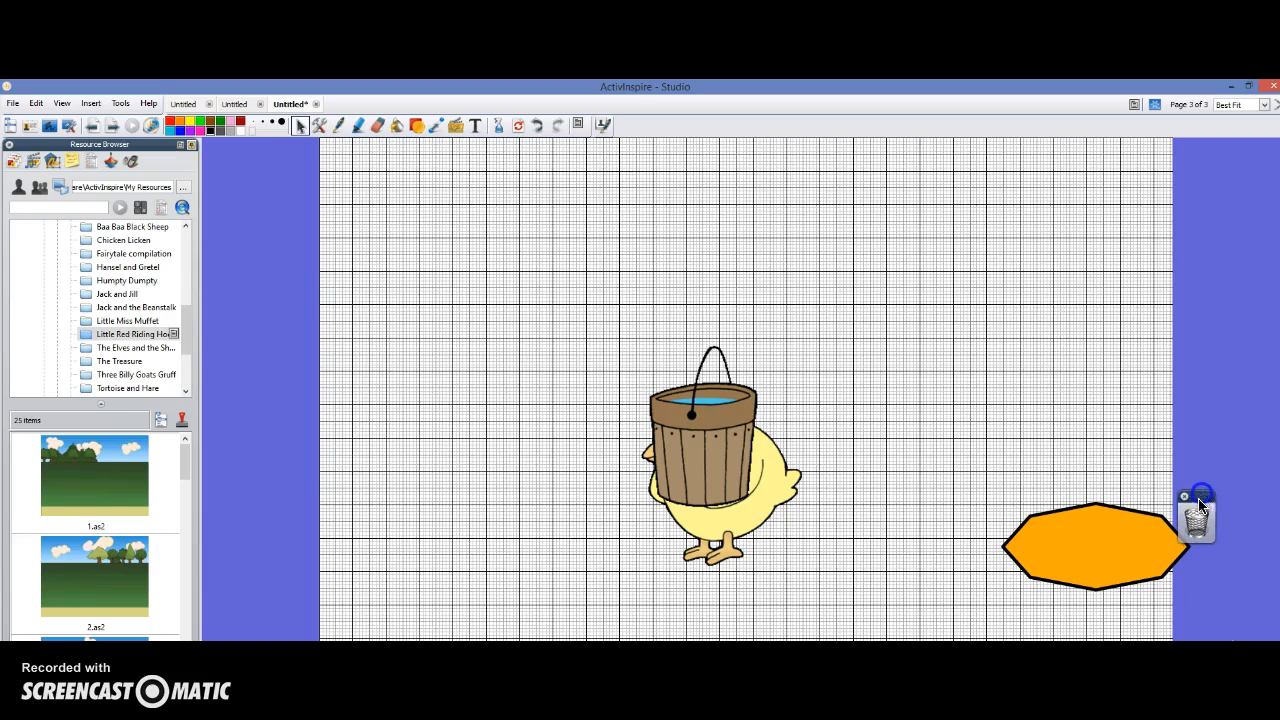
left_click_drag(1111, 569, 1198, 520)
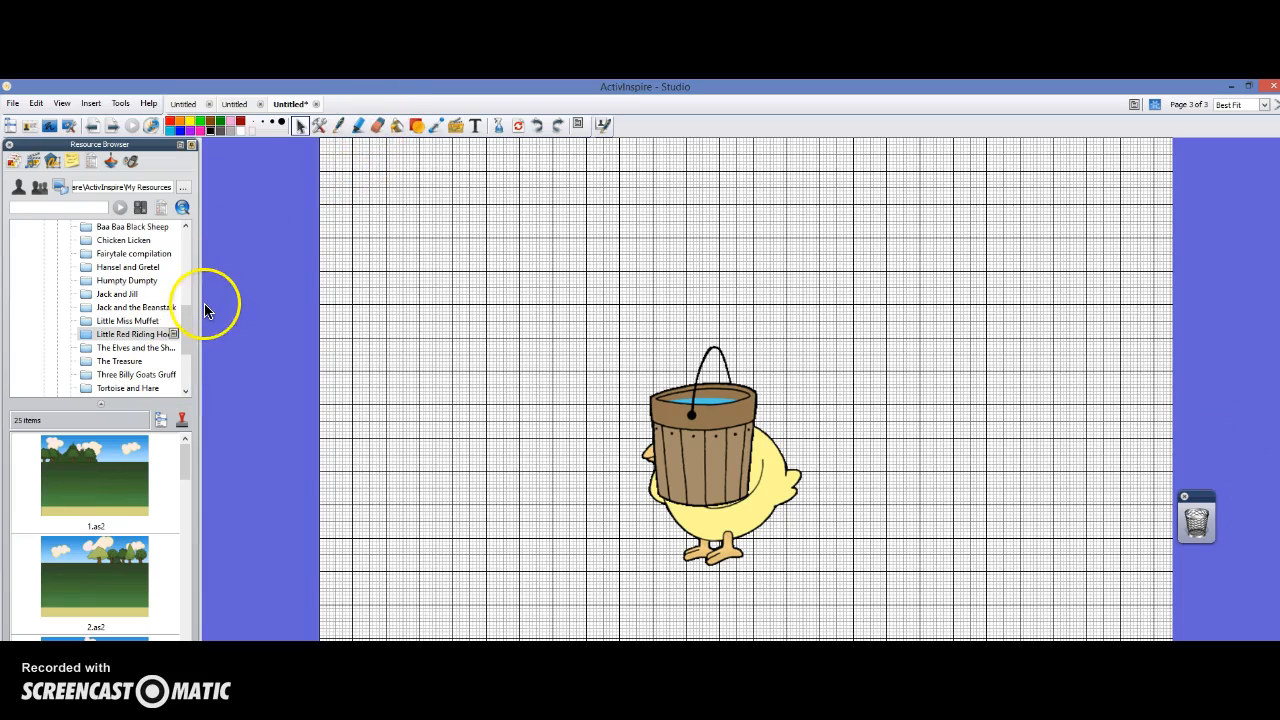
Expand the Space folder under Subjects, and look through the Object, Notes, Action and Voting browsers
left_click_drag(189, 328, 198, 366)
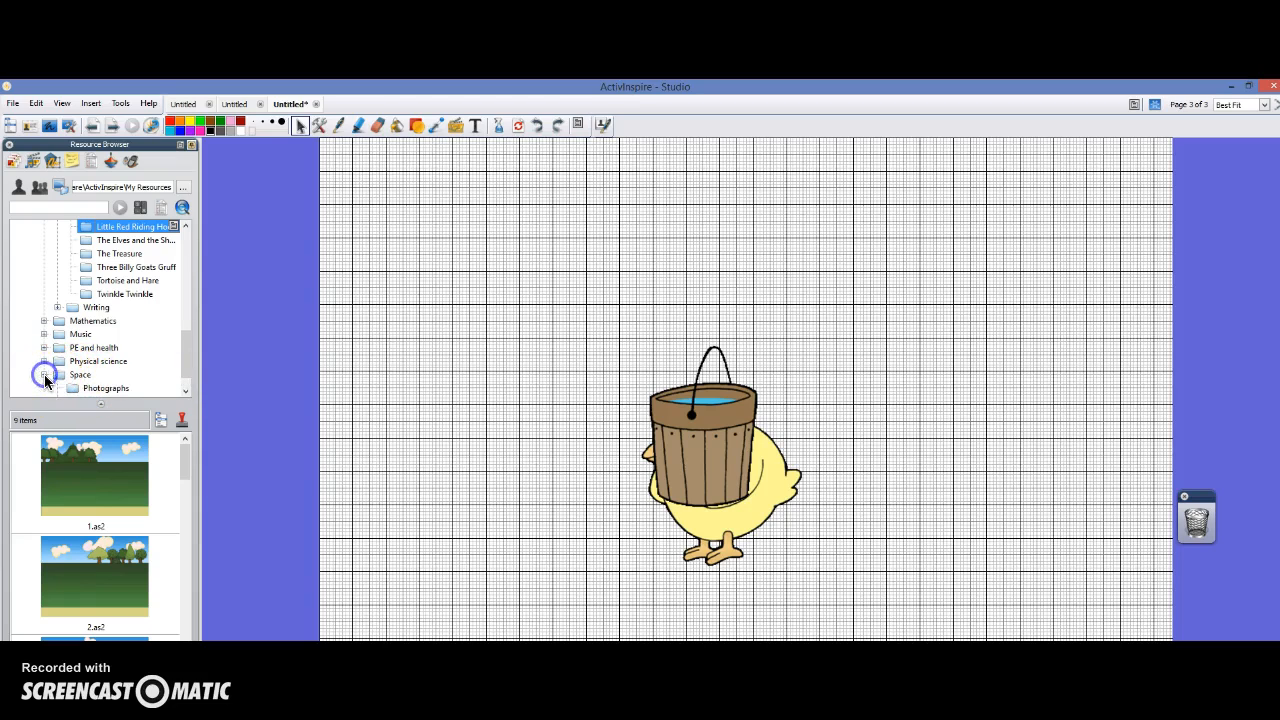
left_click_drag(189, 360, 187, 376)
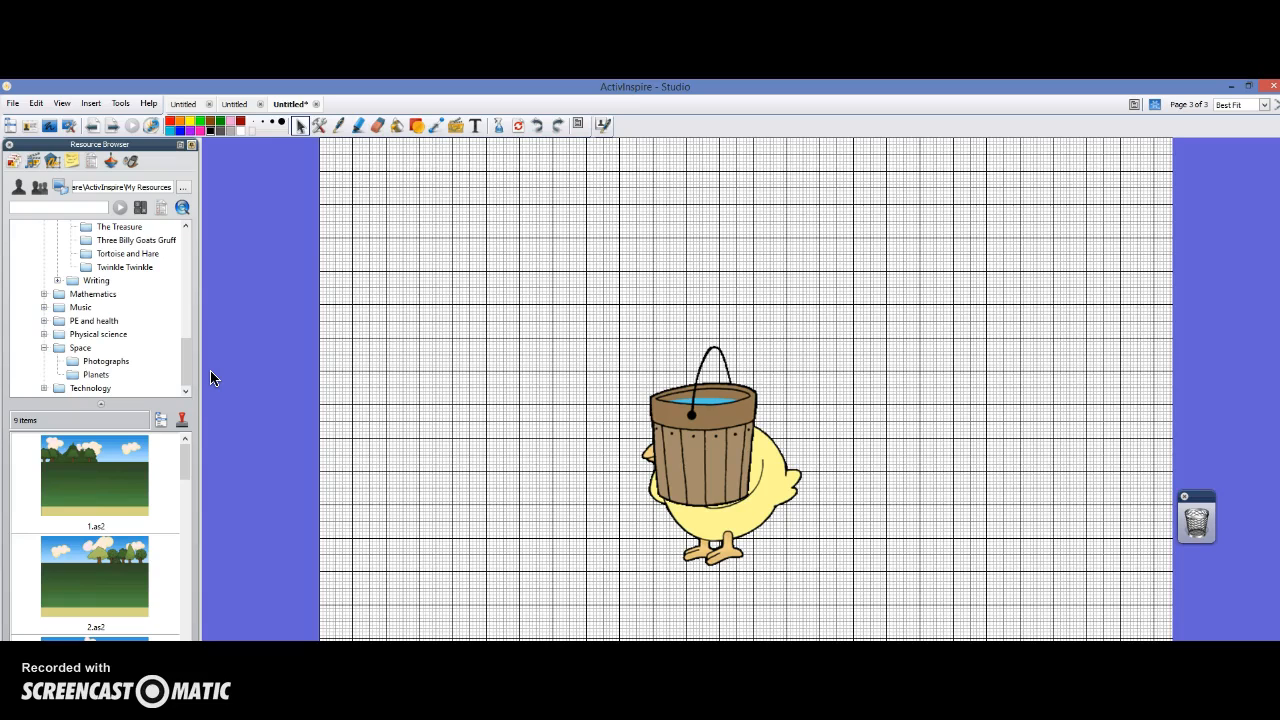
left_click(50, 162)
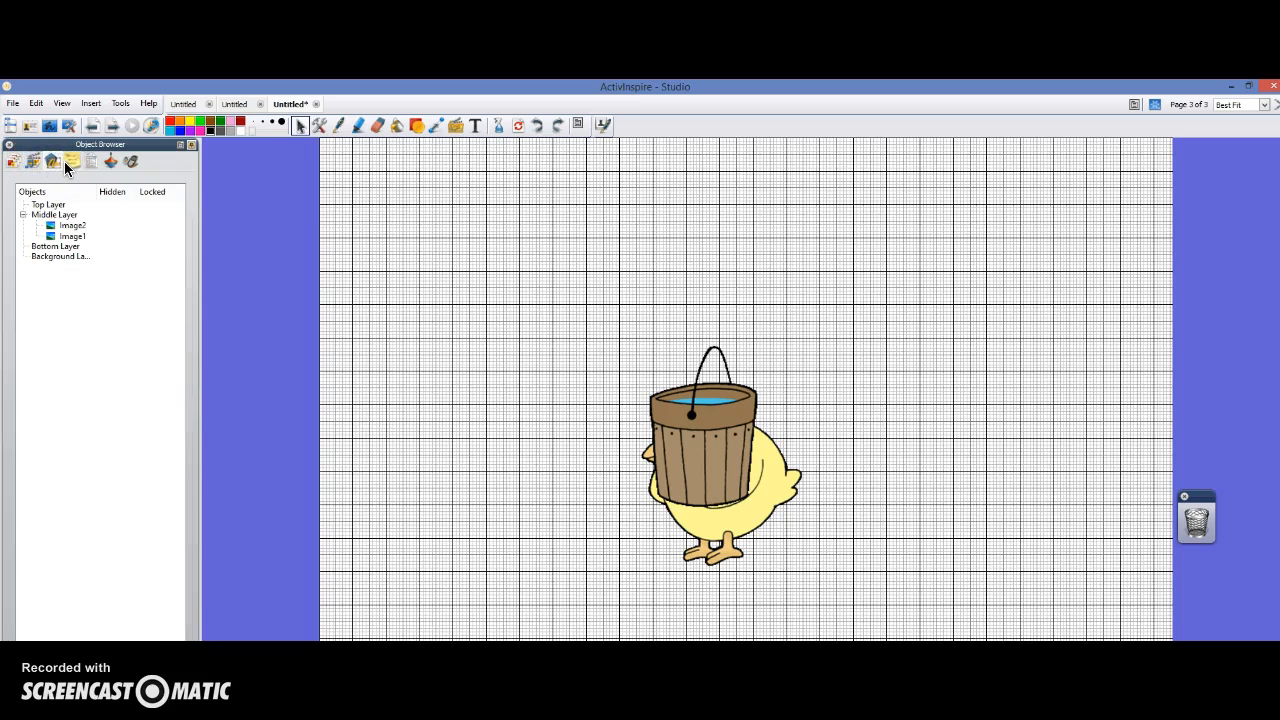
left_click(72, 161)
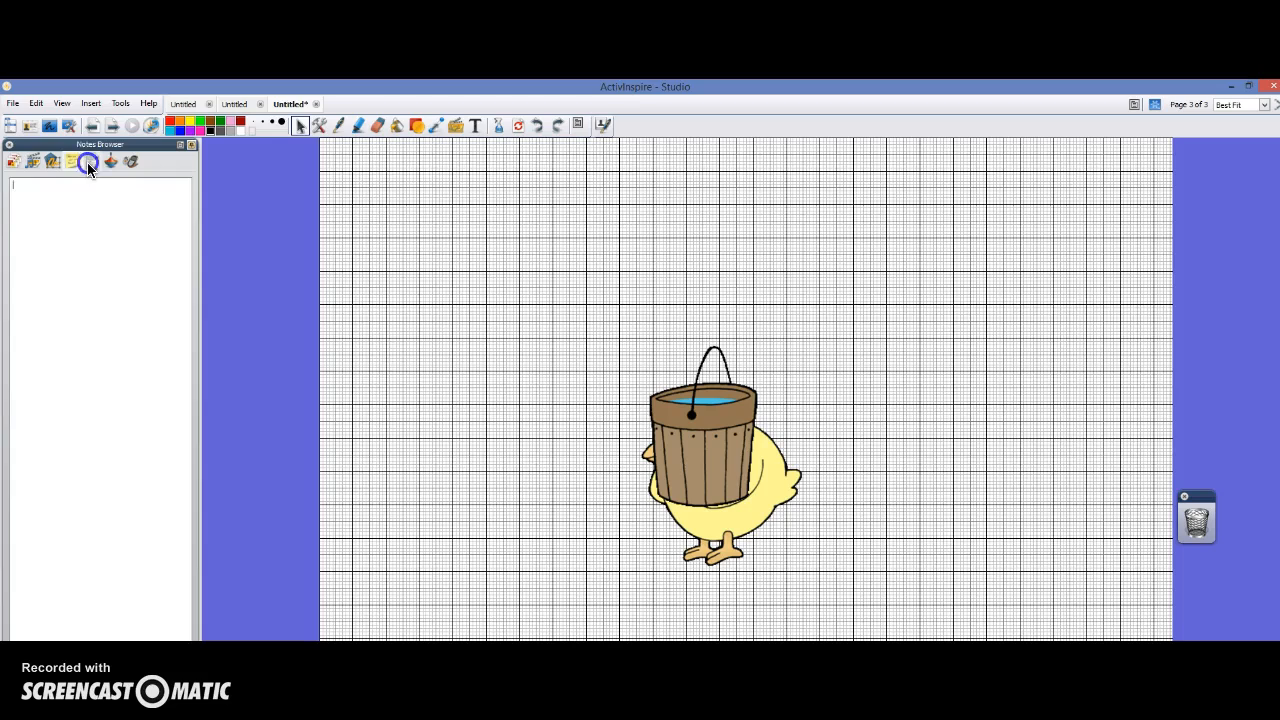
left_click(88, 162)
left_click(110, 163)
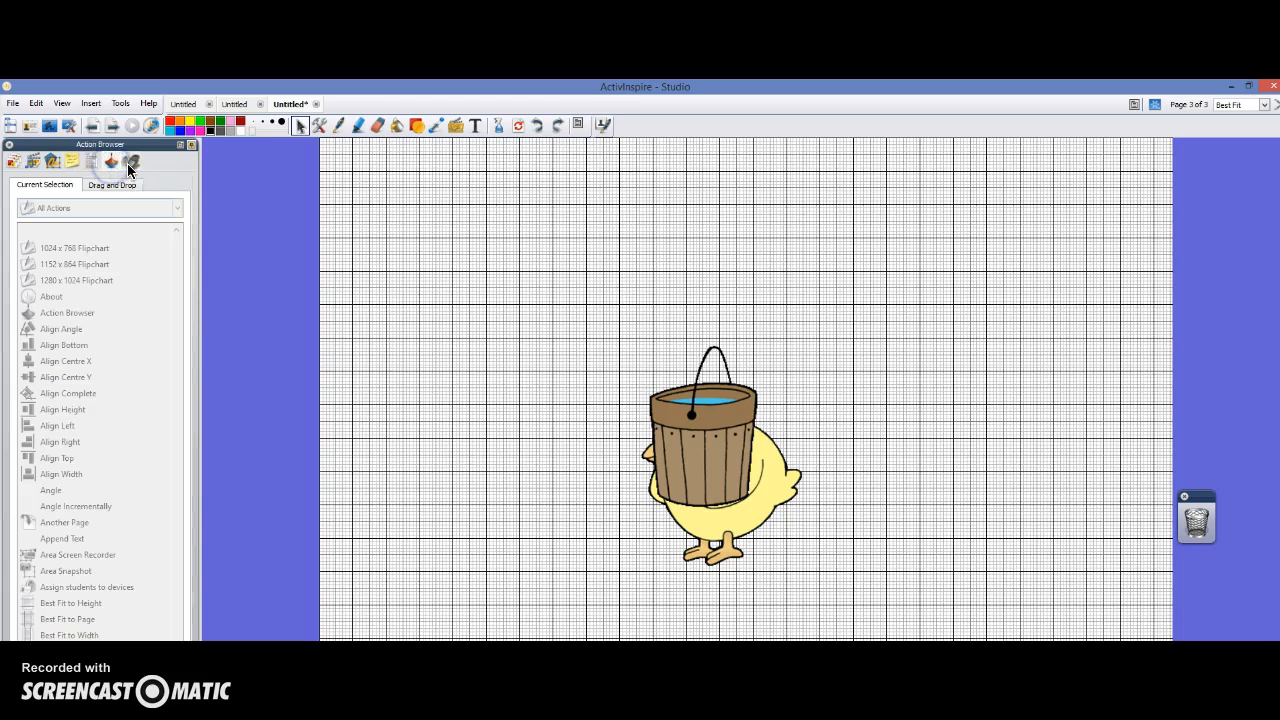
left_click(133, 164)
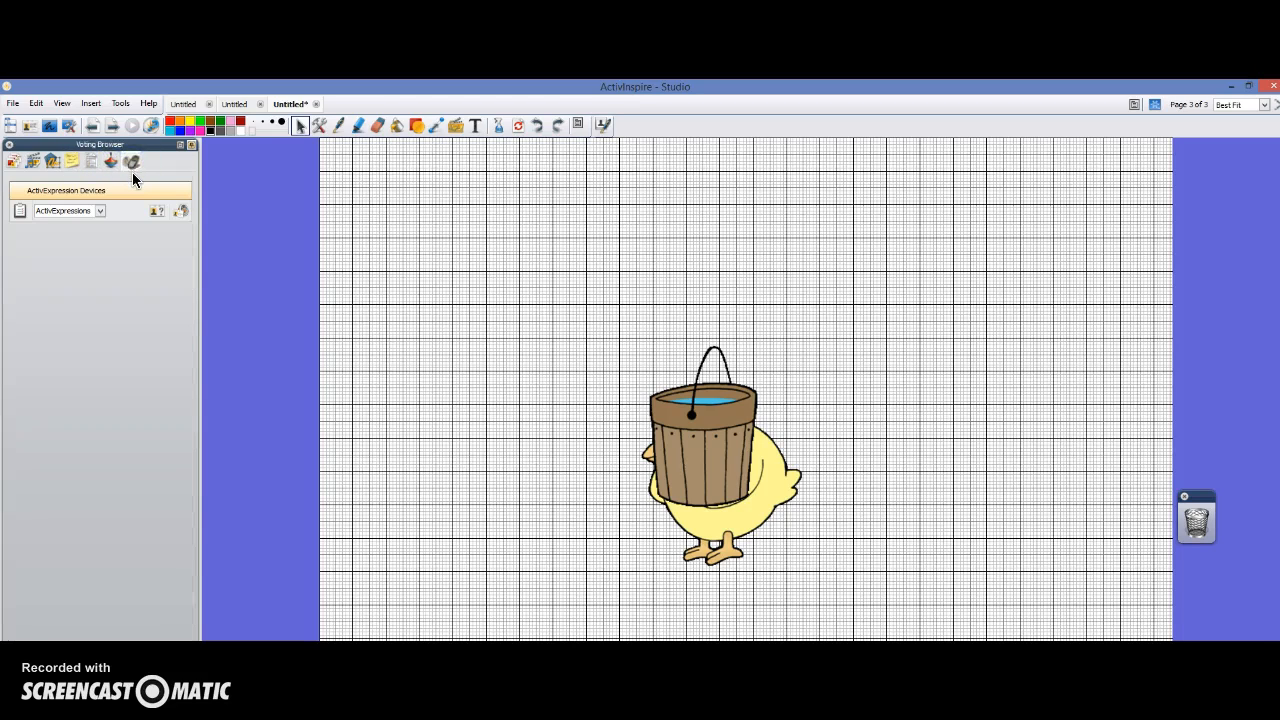
Reorder the graph grid page to second place in the Page Browser, and return to the start of My Resources in the Resource Browser
left_click(12, 162)
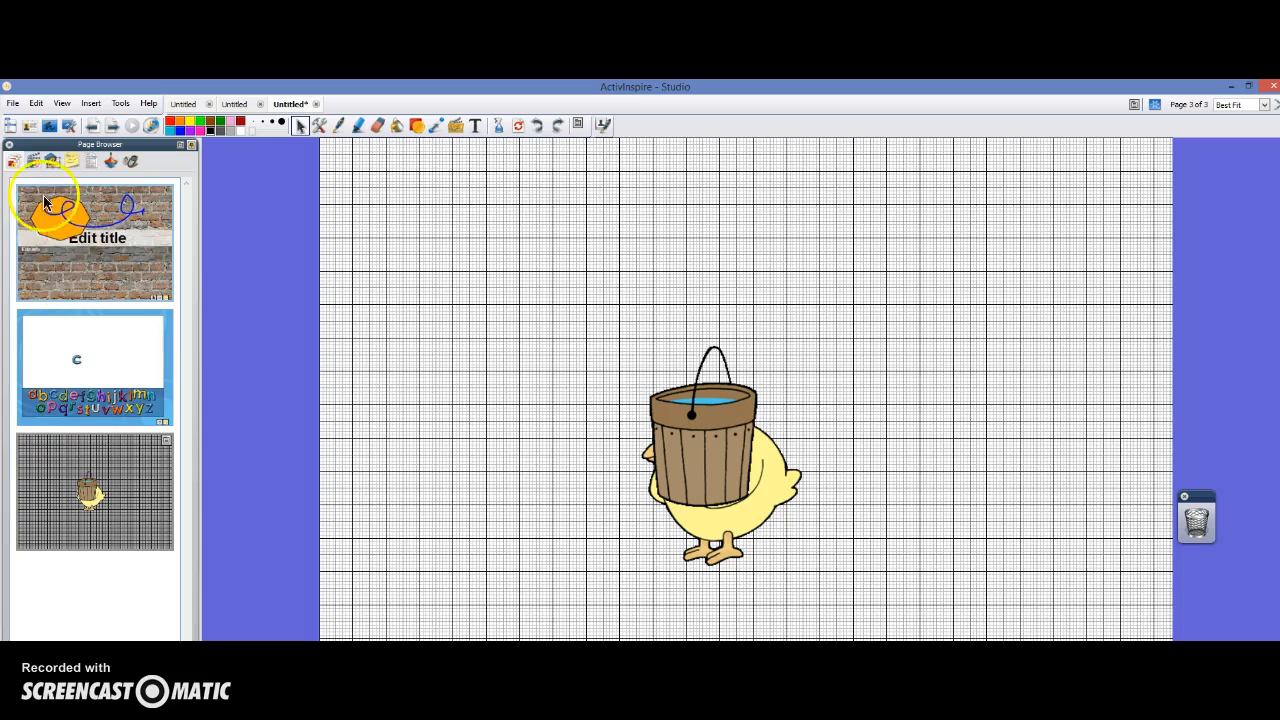
left_click_drag(118, 512, 92, 296)
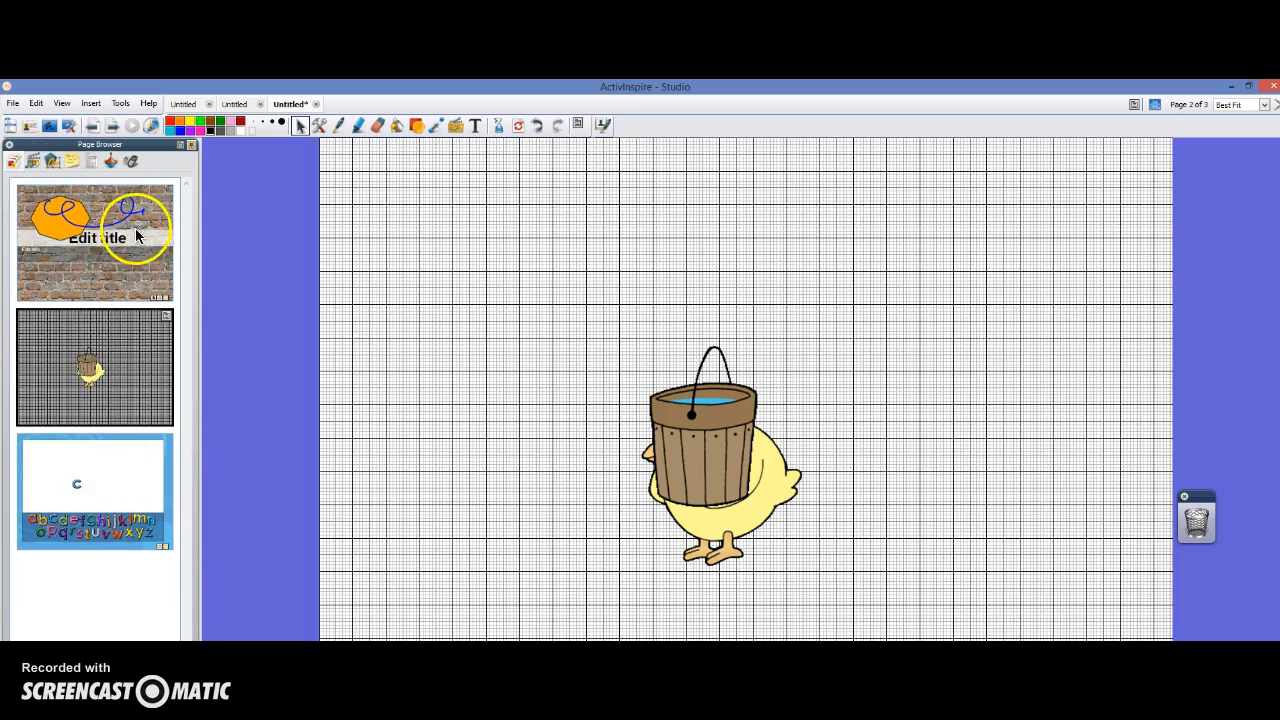
left_click(35, 163)
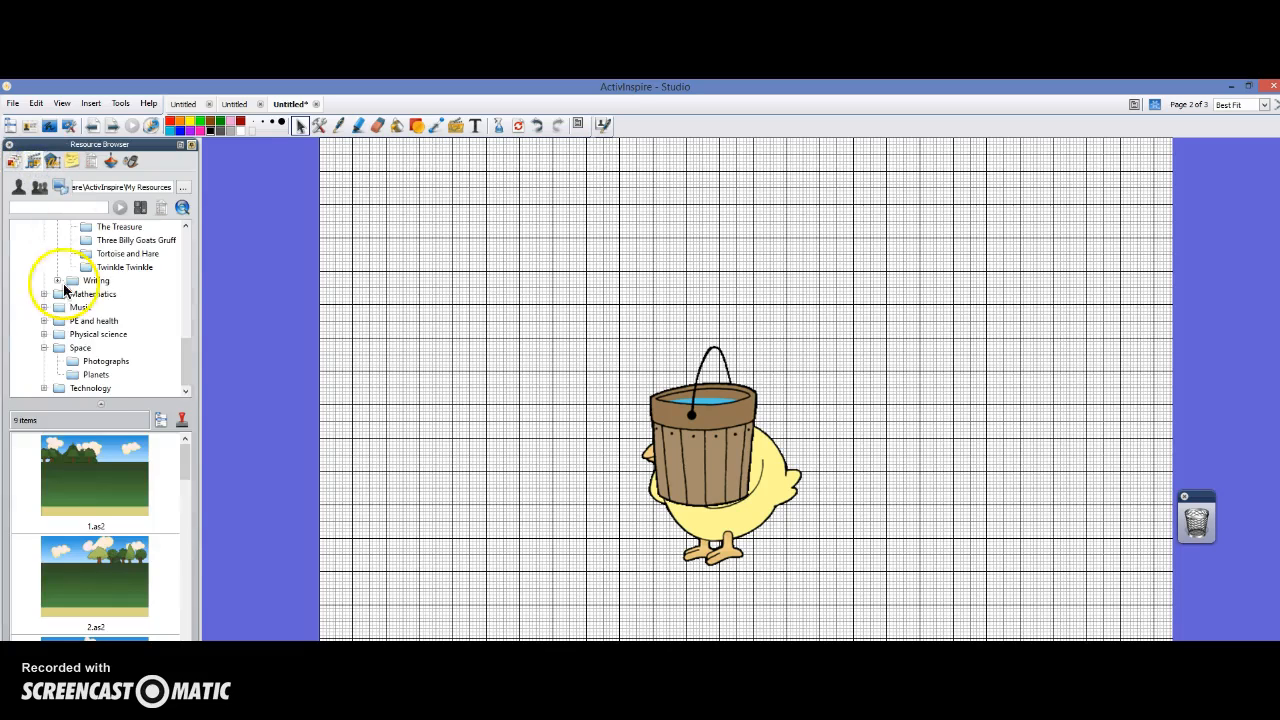
left_click_drag(186, 349, 202, 248)
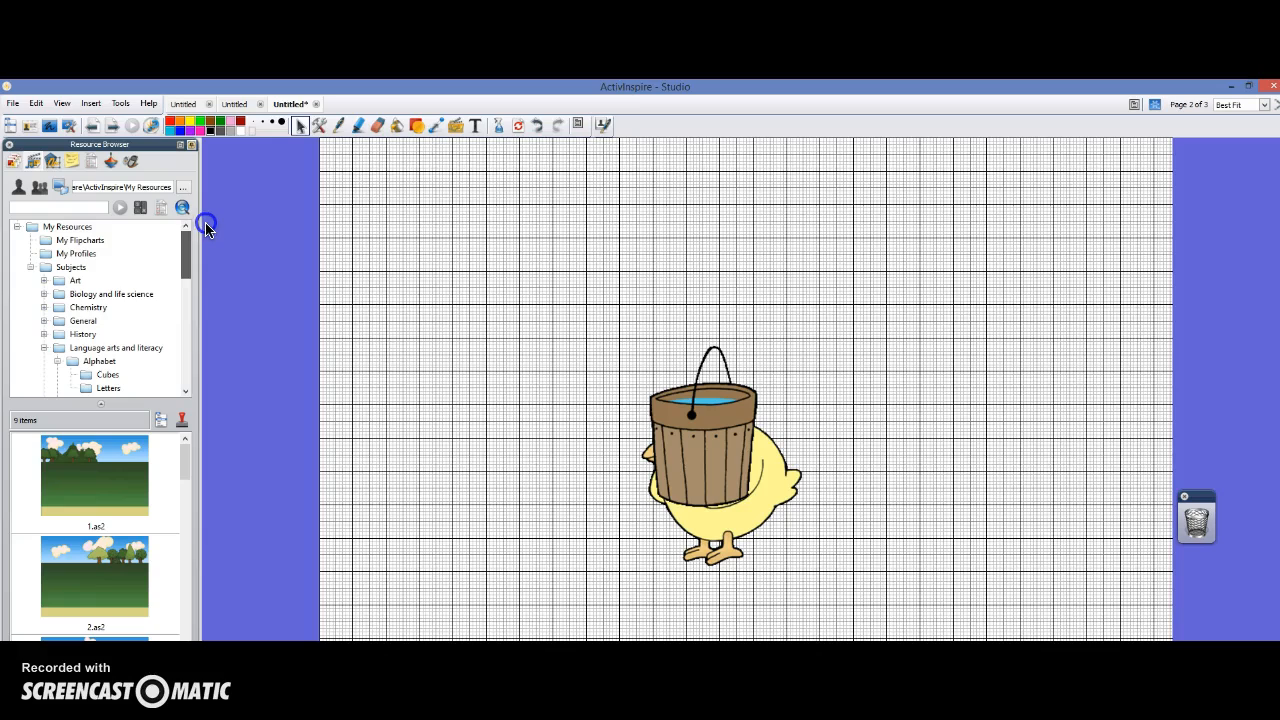